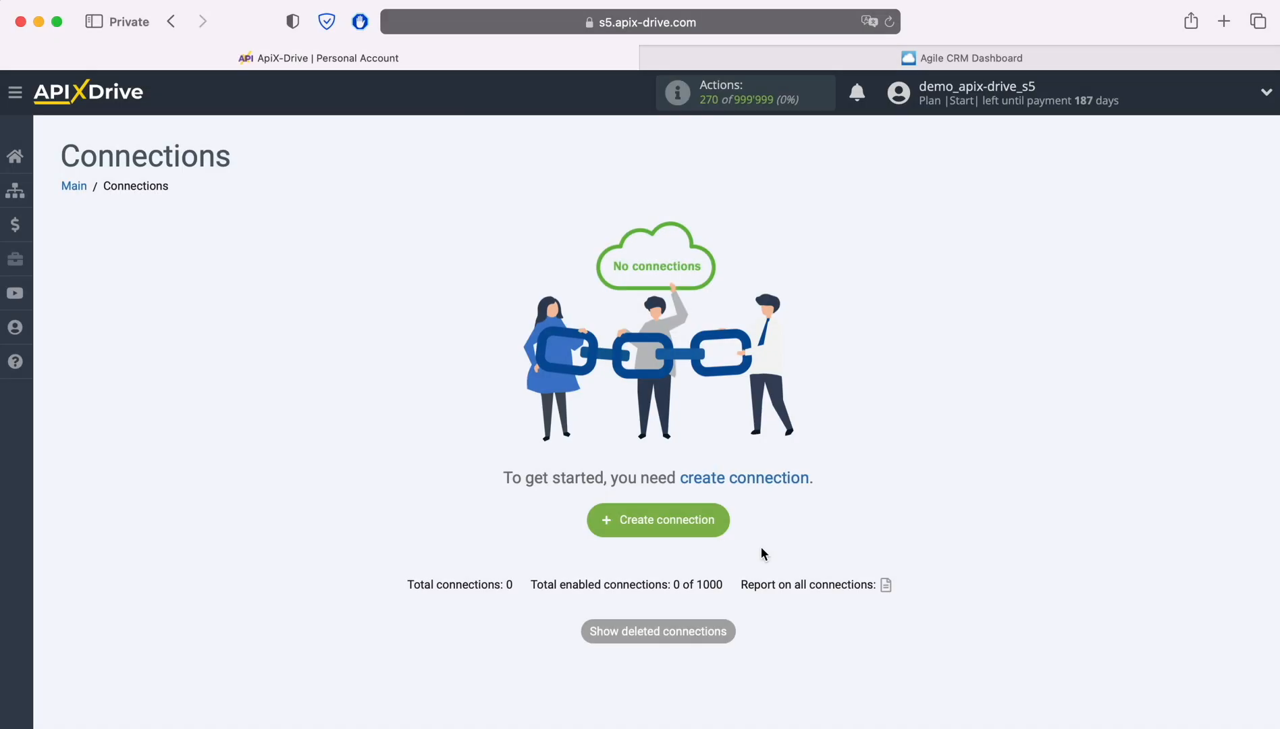
# Create a new ApiX-Drive connection, which opens as 'New connection 5'
pyautogui.click(723, 524)
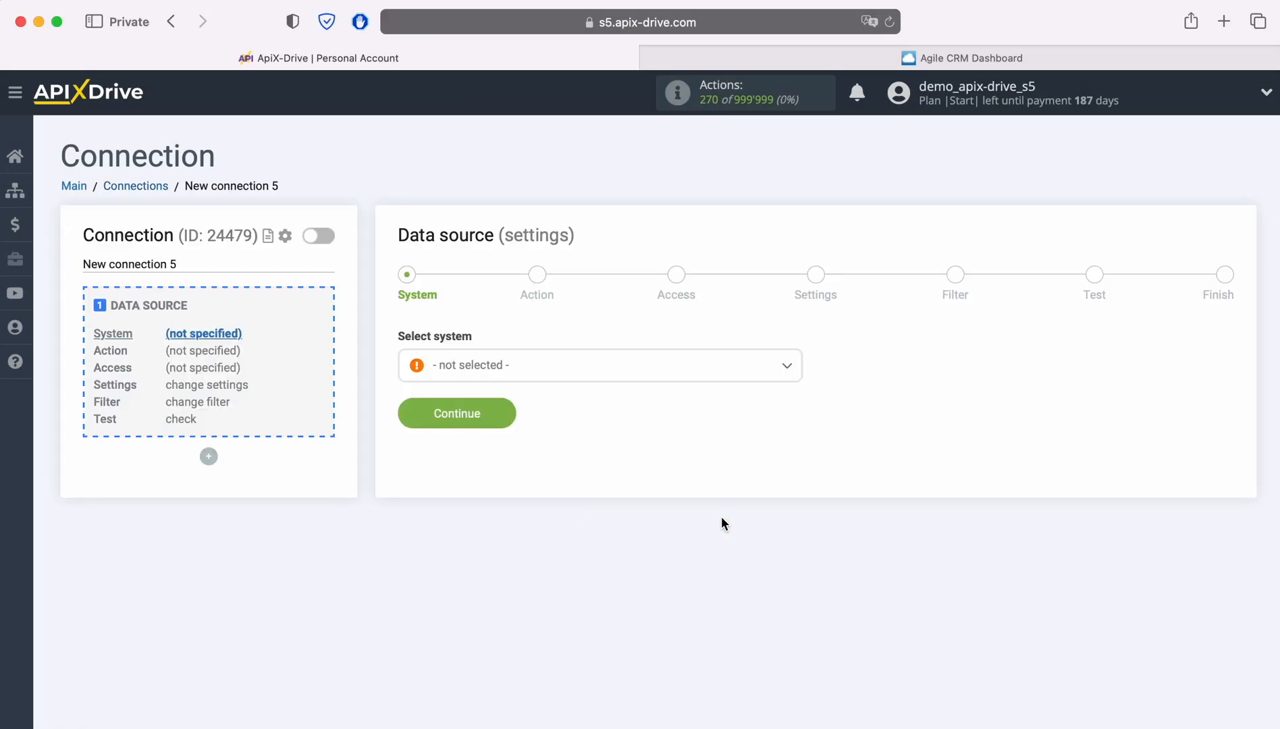
# Select TikTok as the connection's data source system
pyautogui.click(617, 377)
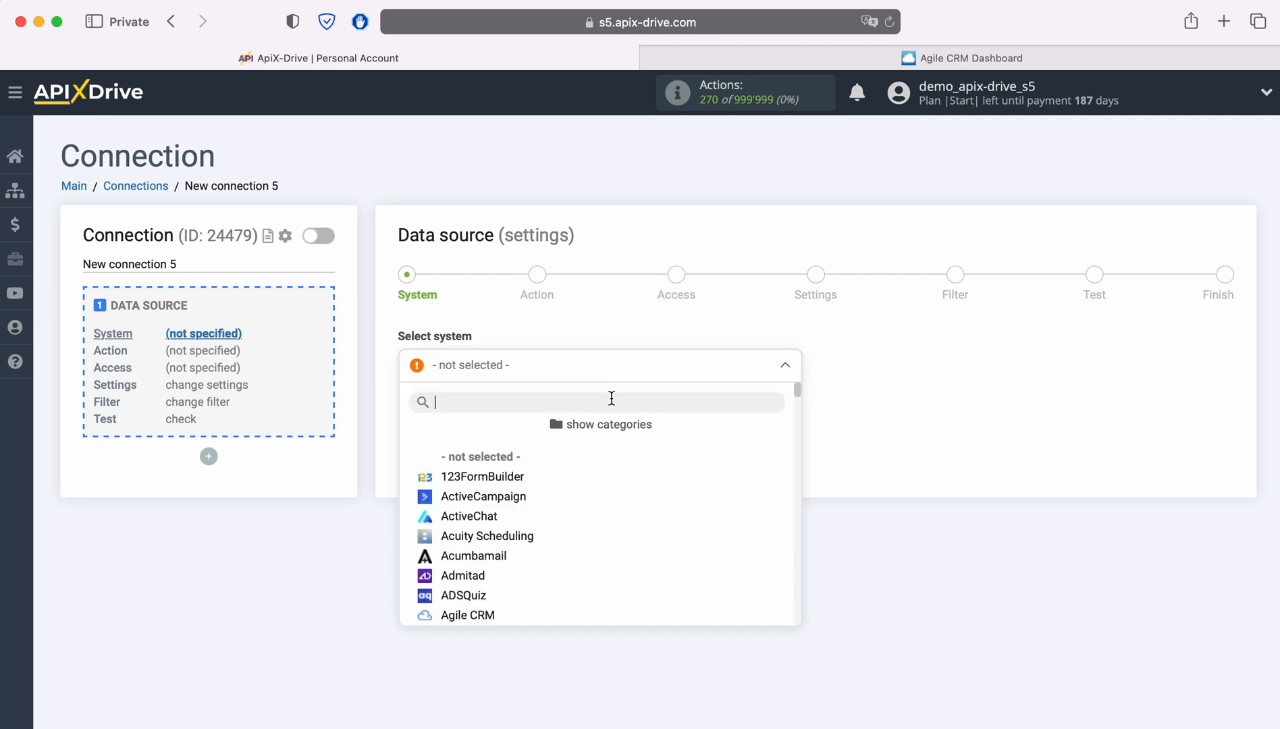
pyautogui.scroll(-12, 720, 550)
pyautogui.scroll(-15, 719, 550)
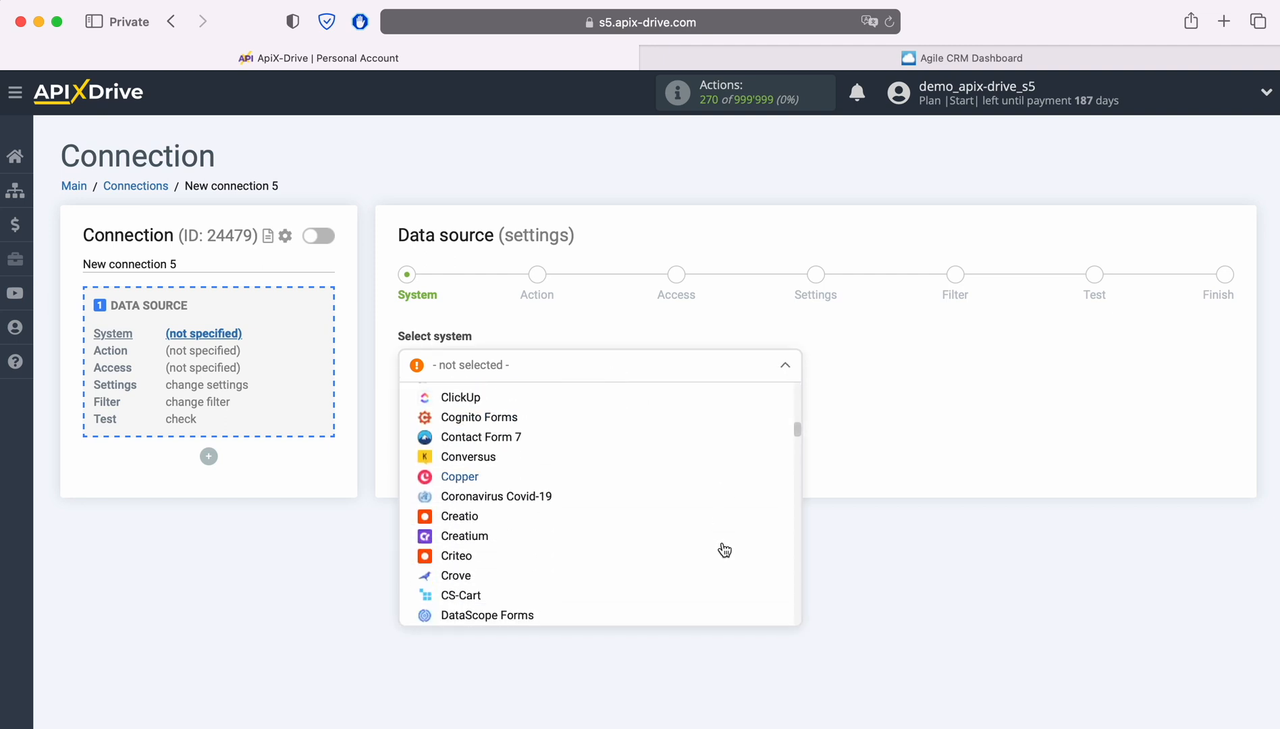
pyautogui.scroll(-15, 724, 550)
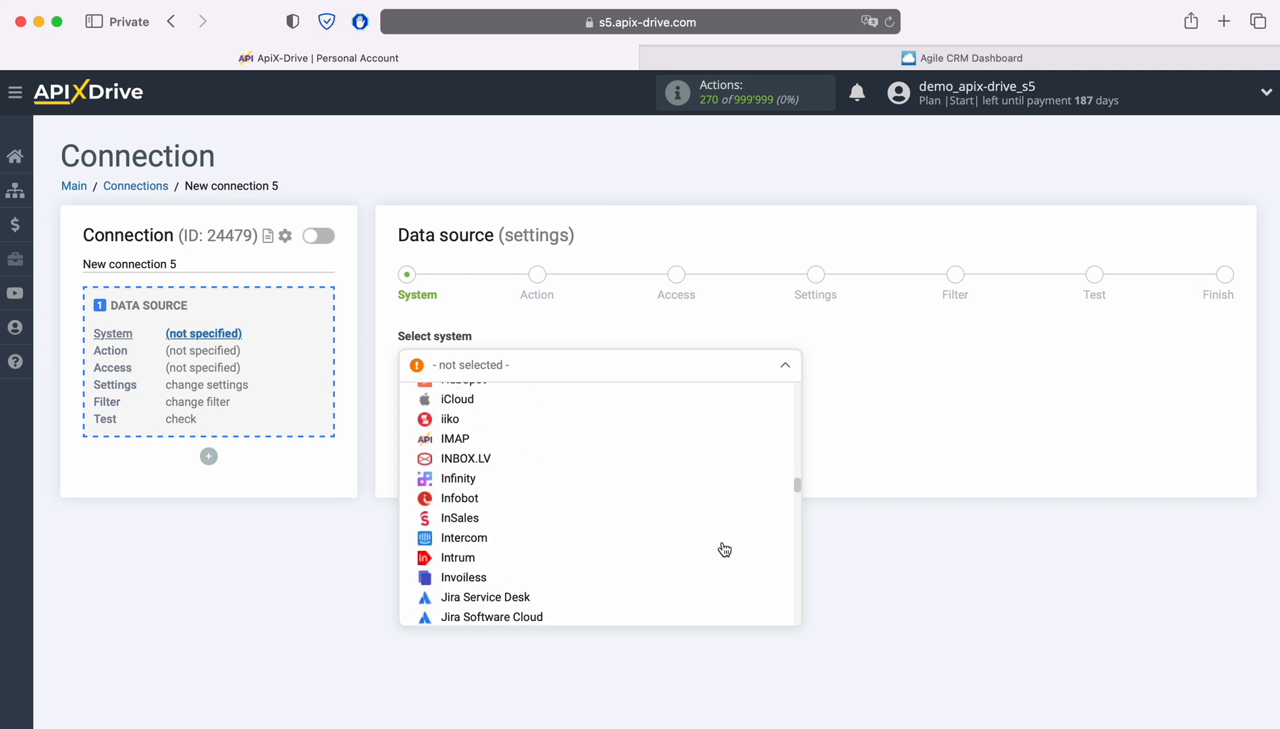
pyautogui.scroll(-15, 724, 550)
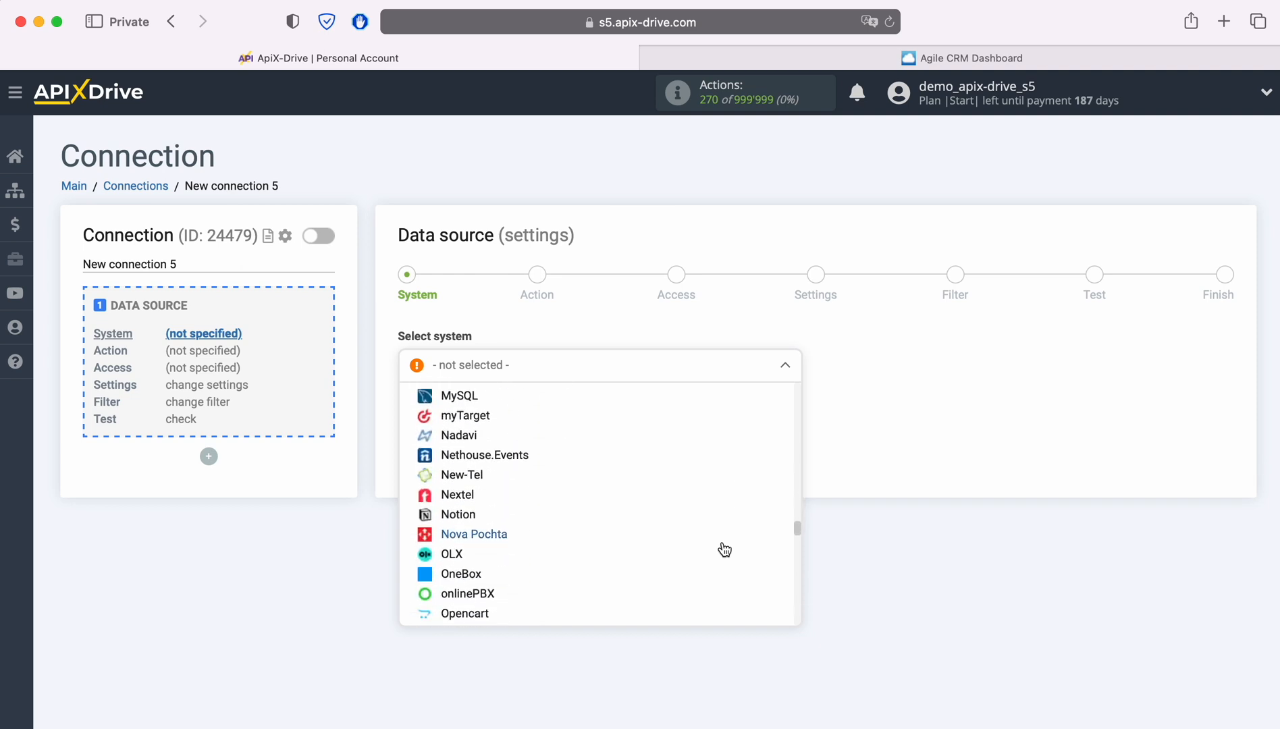
pyautogui.scroll(-15, 724, 550)
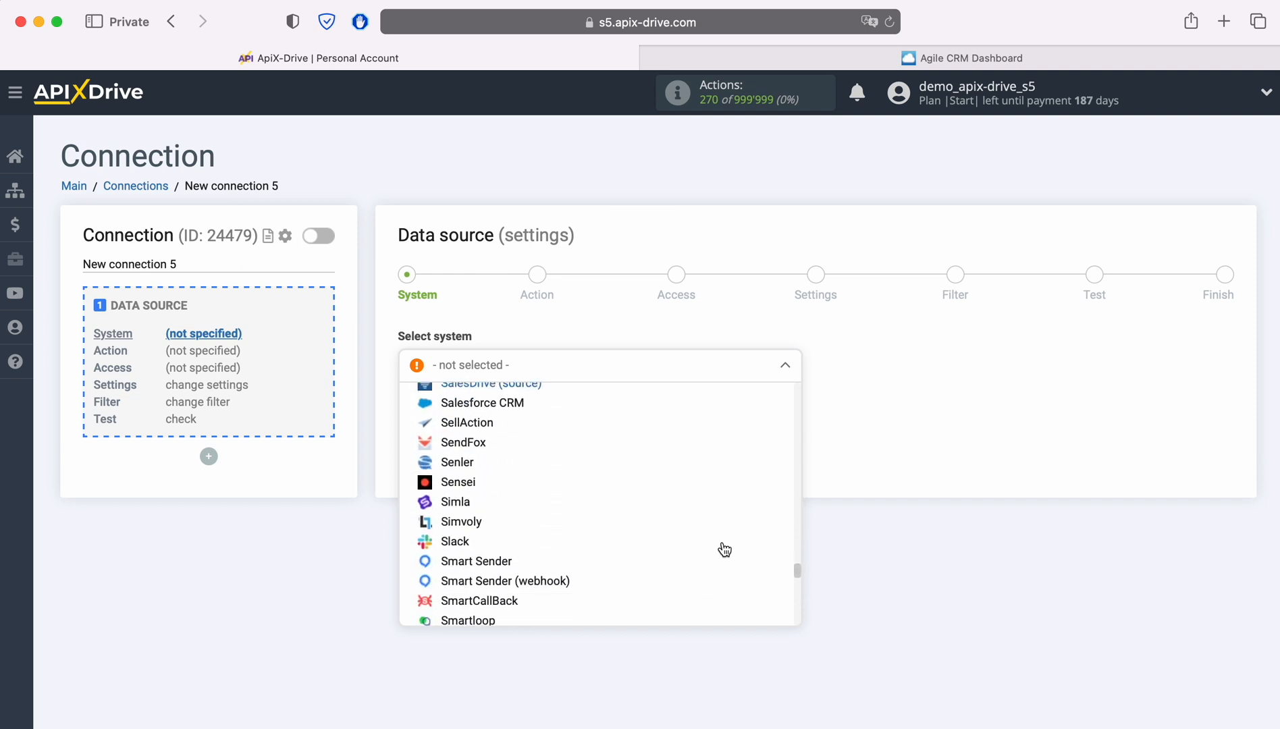
pyautogui.click(484, 532)
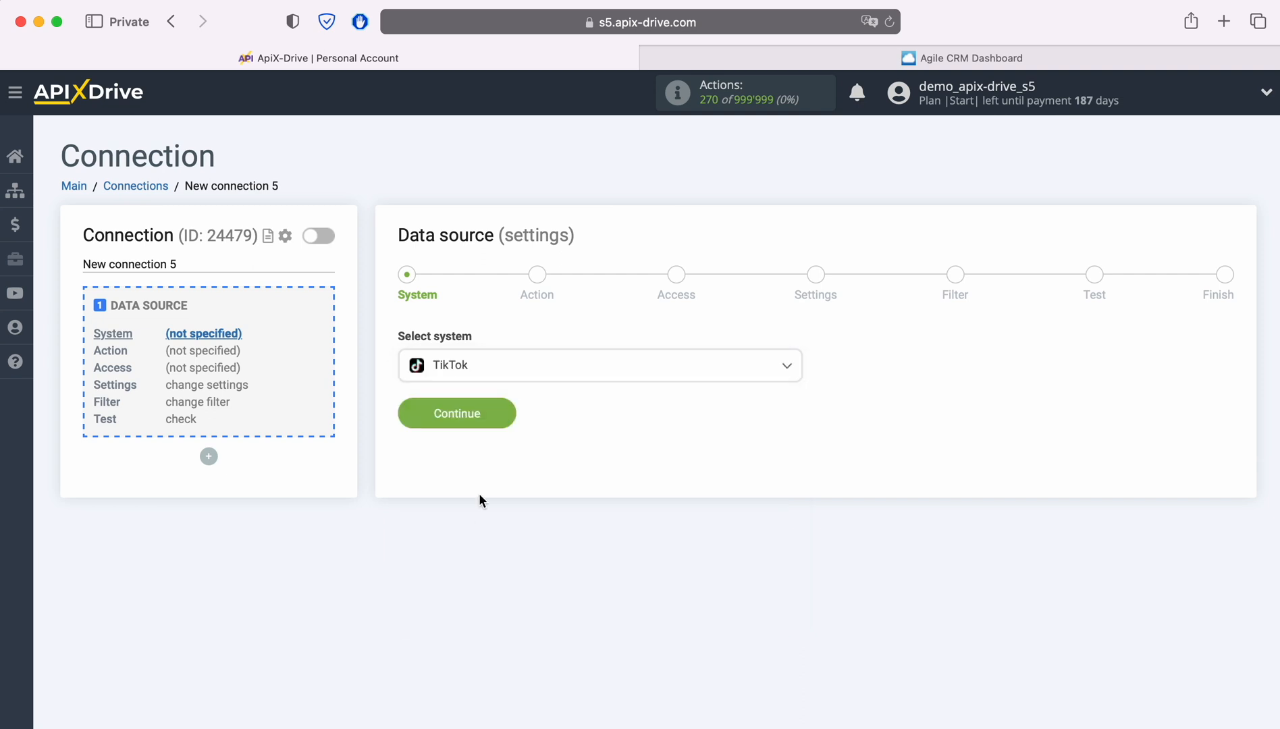
pyautogui.click(503, 415)
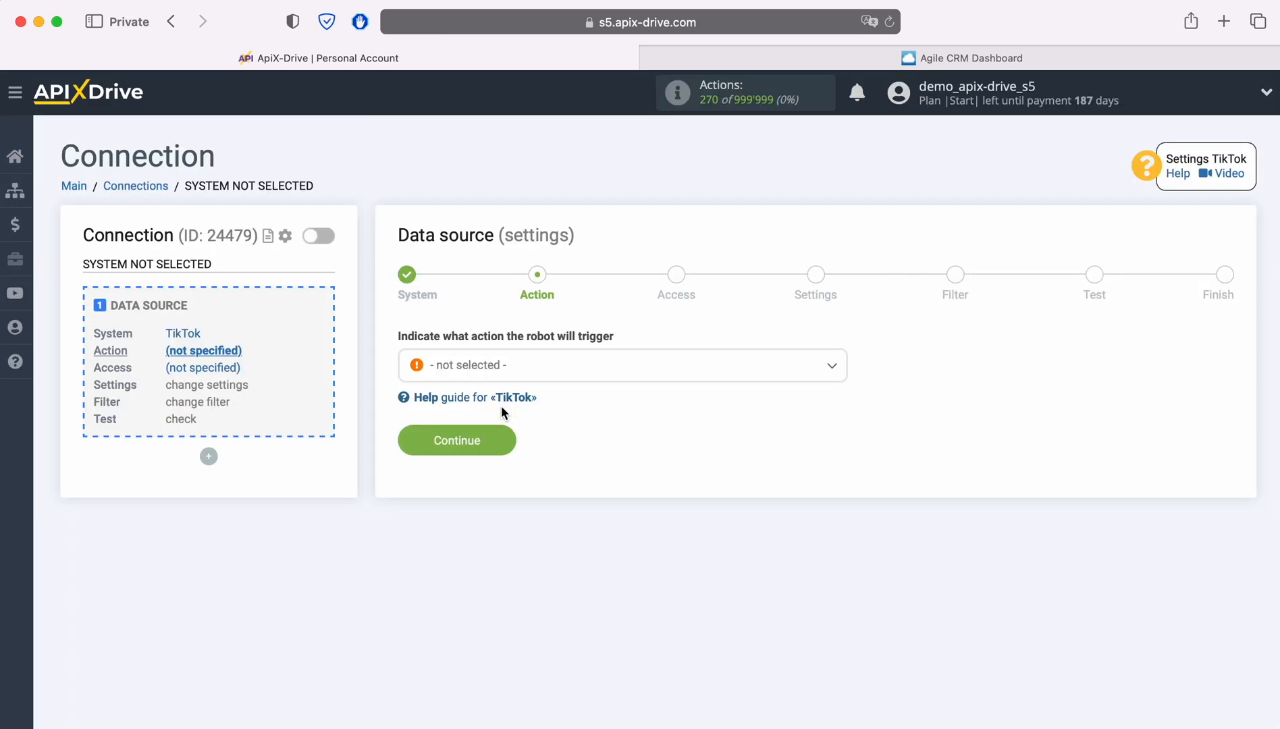
# Set the TikTok action to 'Get LEADS (new)' and begin linking a TikTok account
pyautogui.click(625, 370)
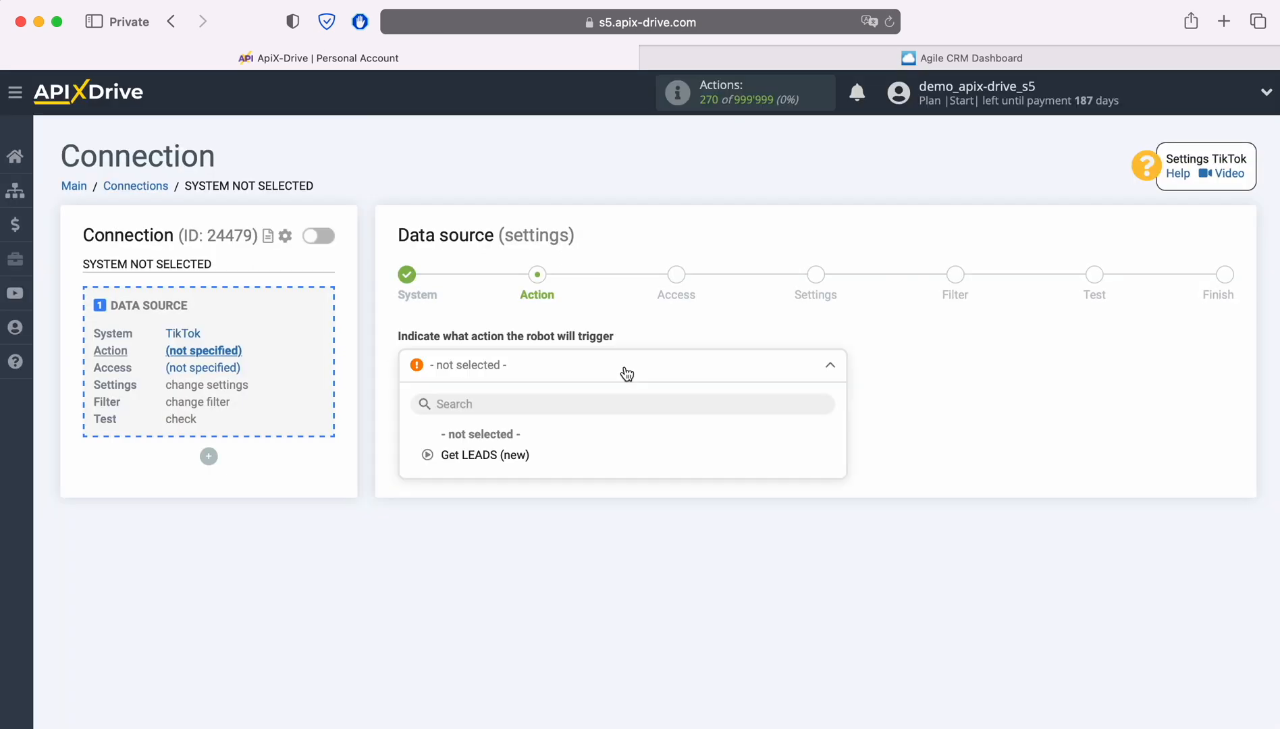
pyautogui.click(507, 454)
pyautogui.click(506, 436)
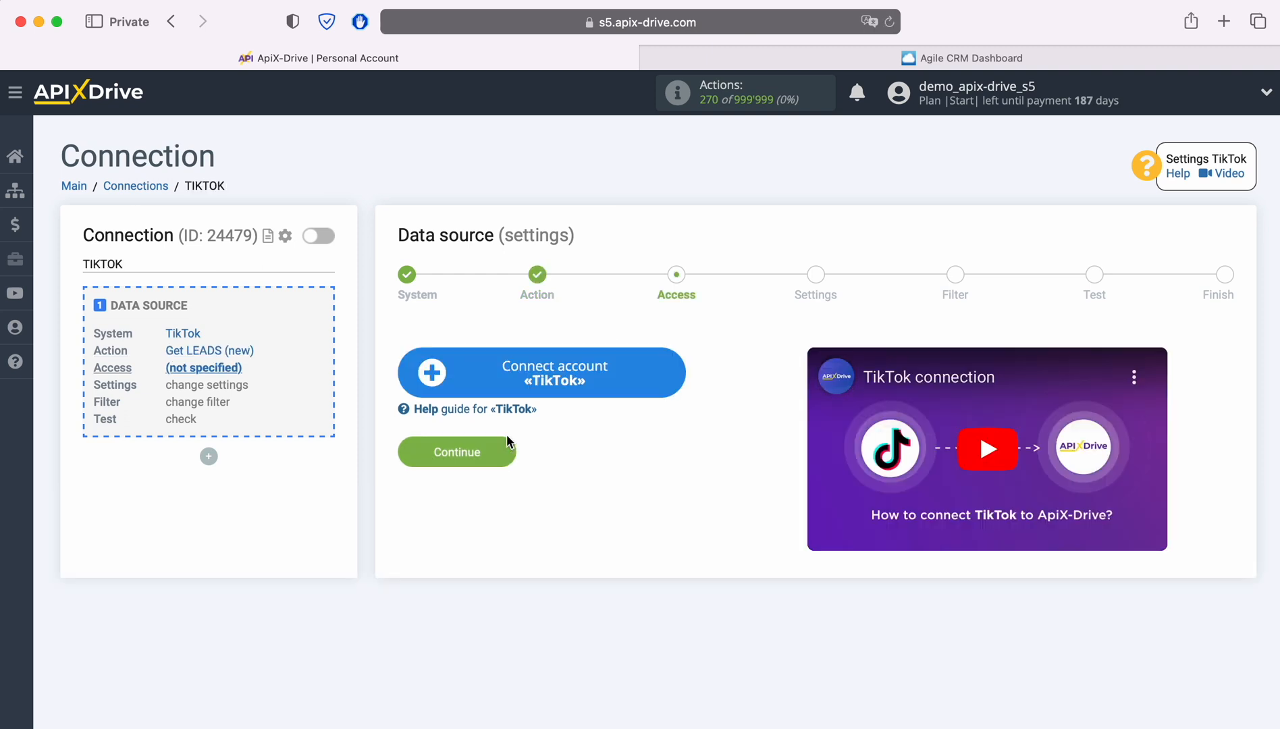
pyautogui.click(676, 375)
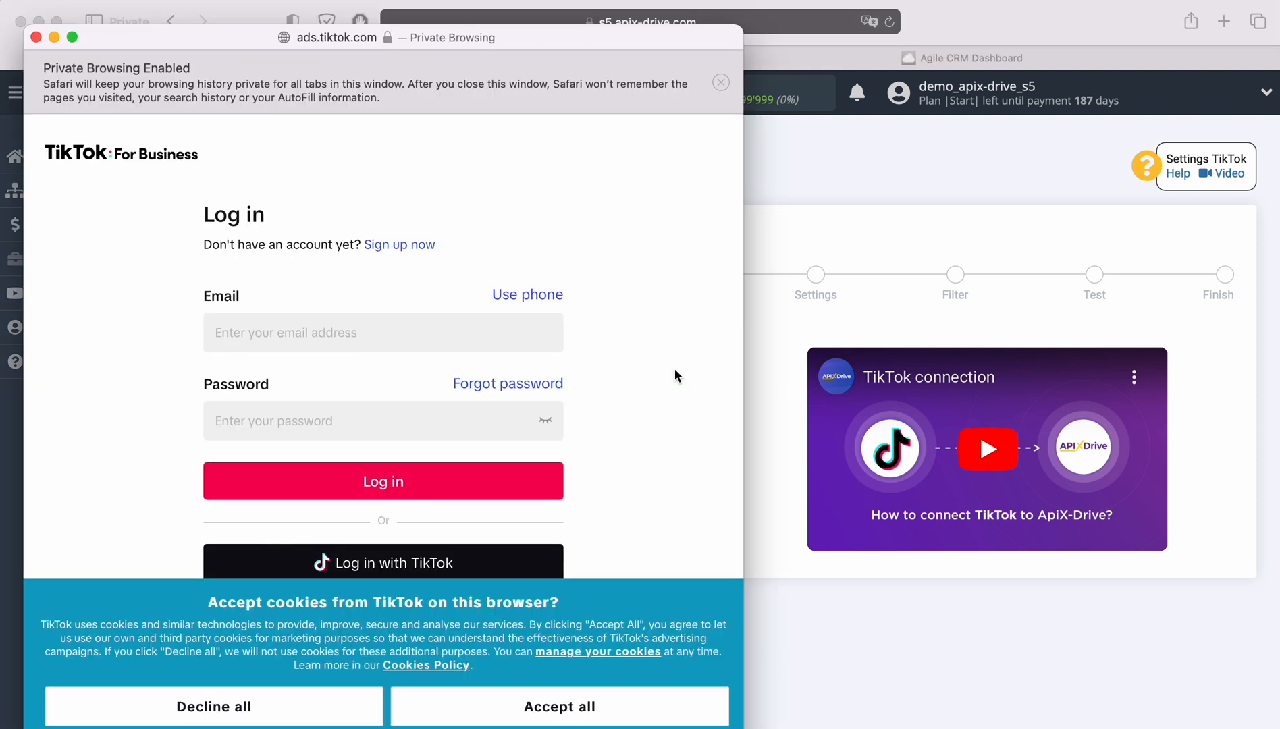
# Log in to TikTok For Business with the account e-mail and password
pyautogui.click(385, 334)
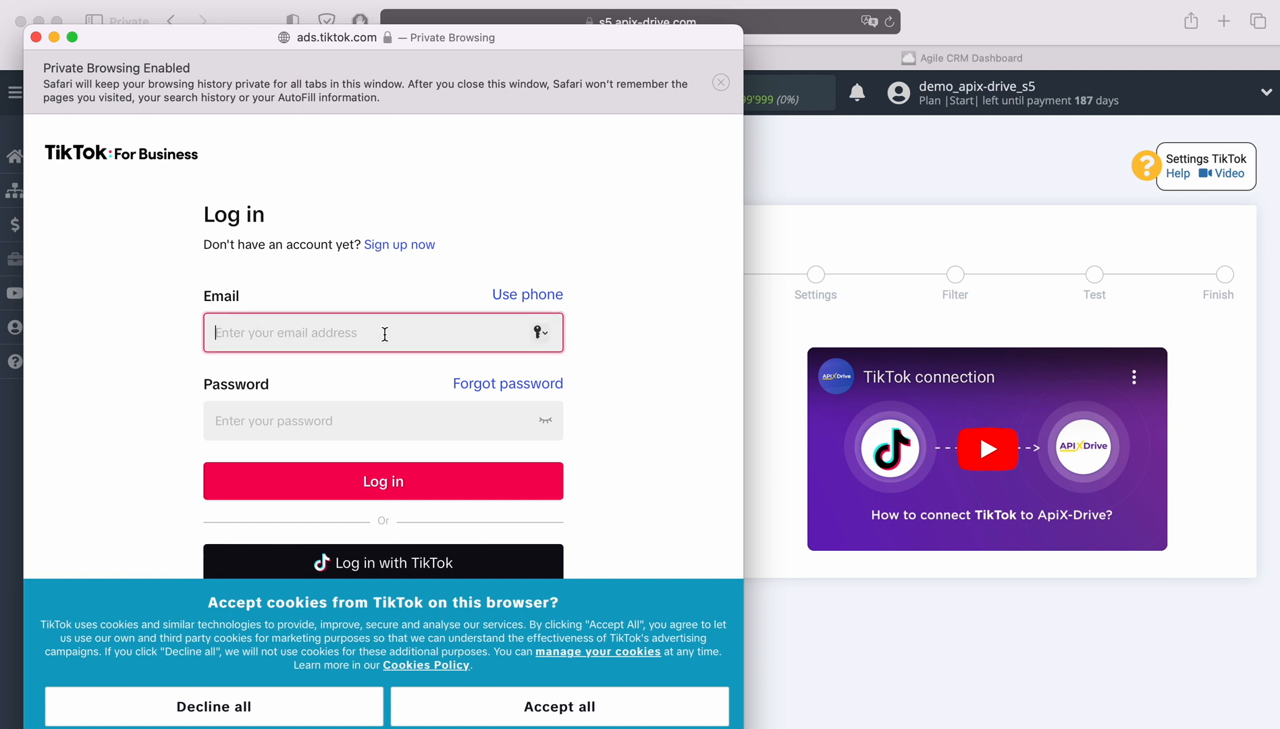
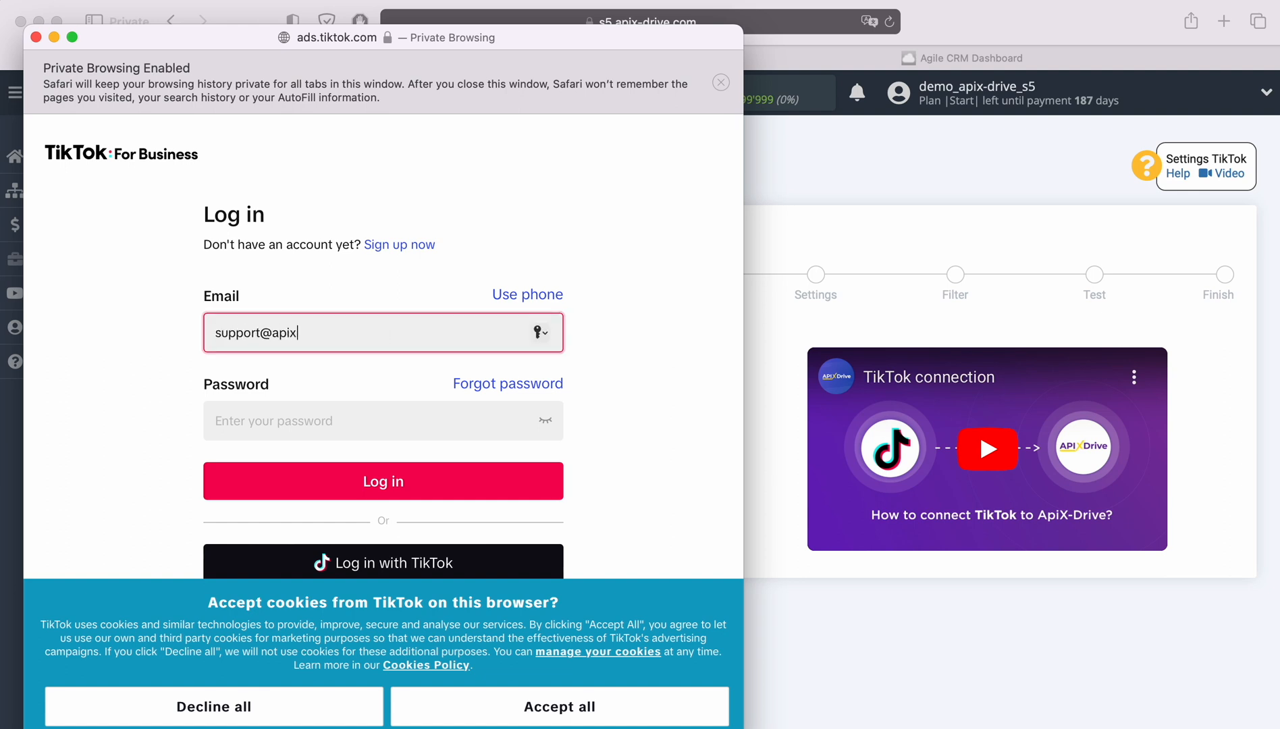
pyautogui.press('Tab')
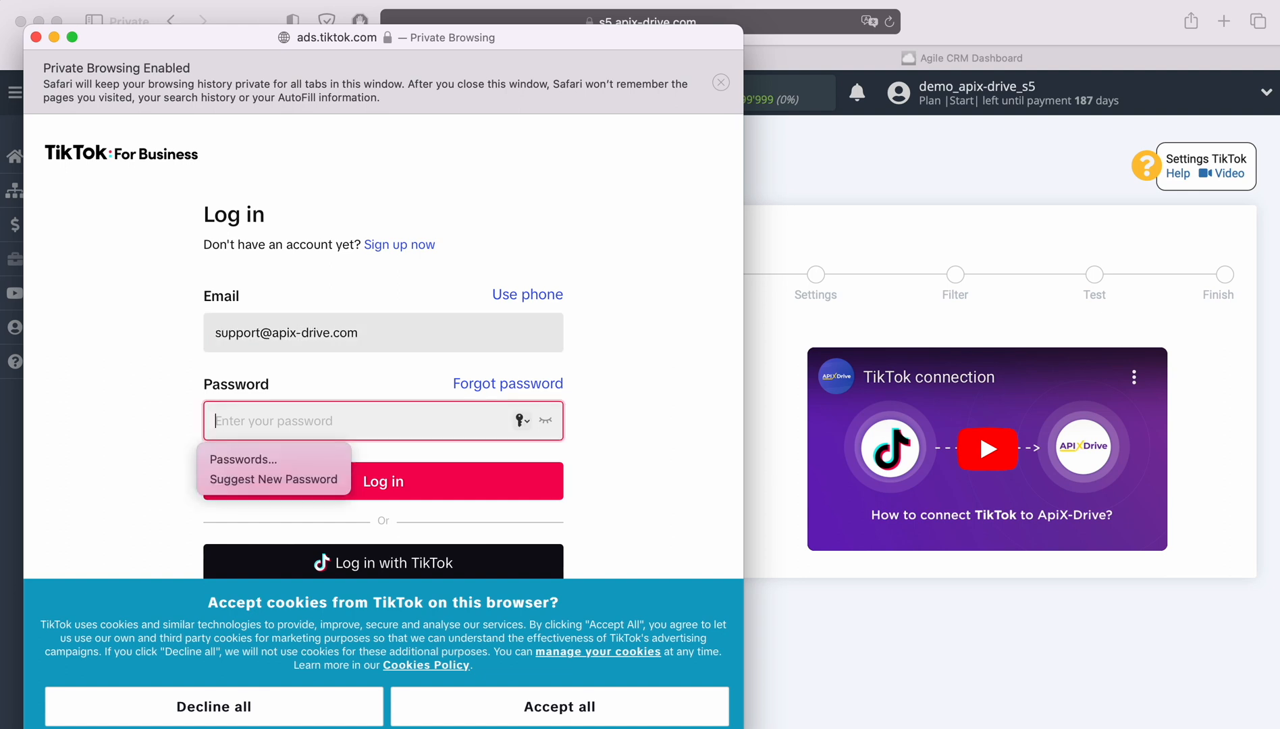
pyautogui.write('•••••••••••••')
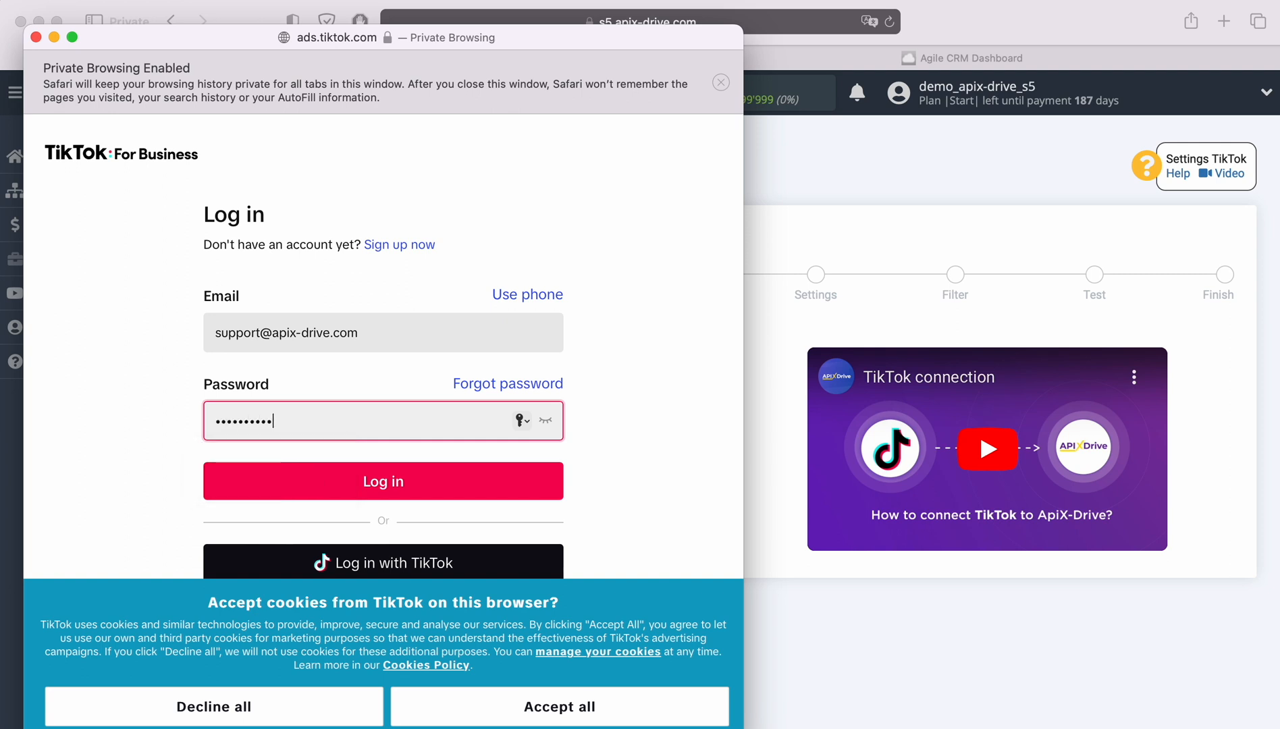
pyautogui.click(443, 481)
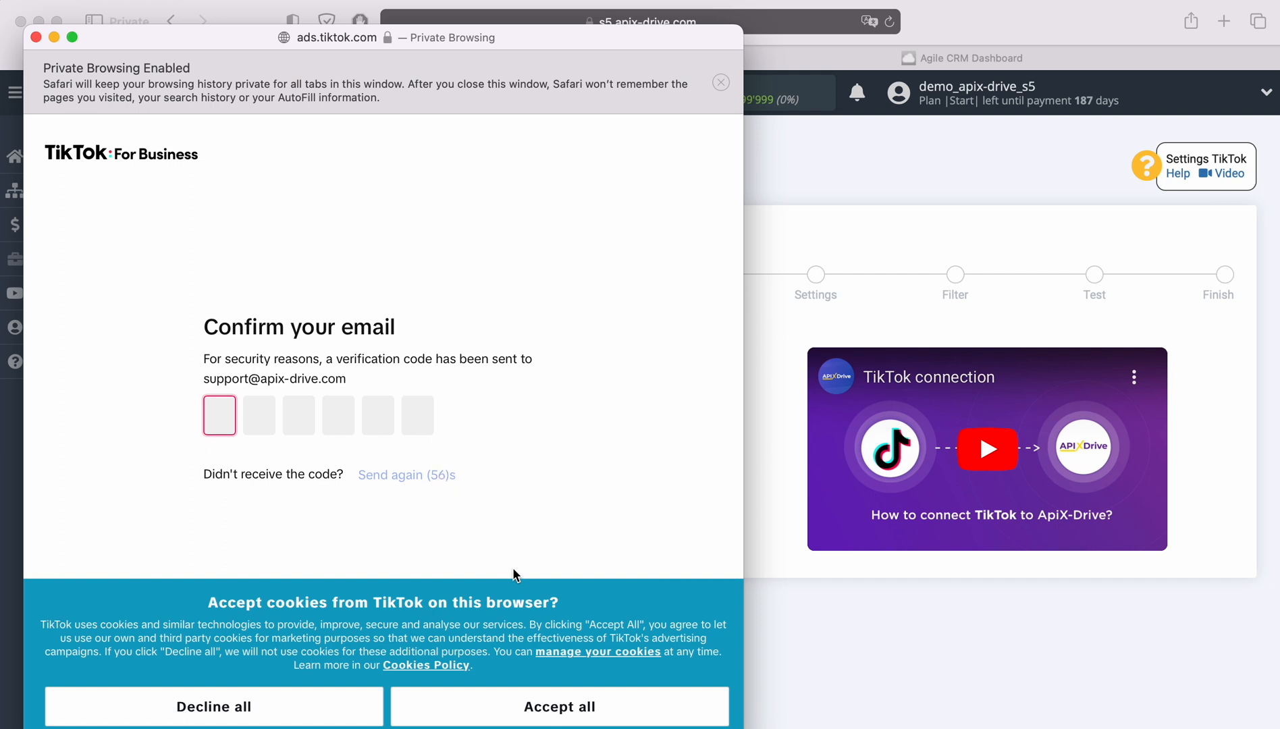
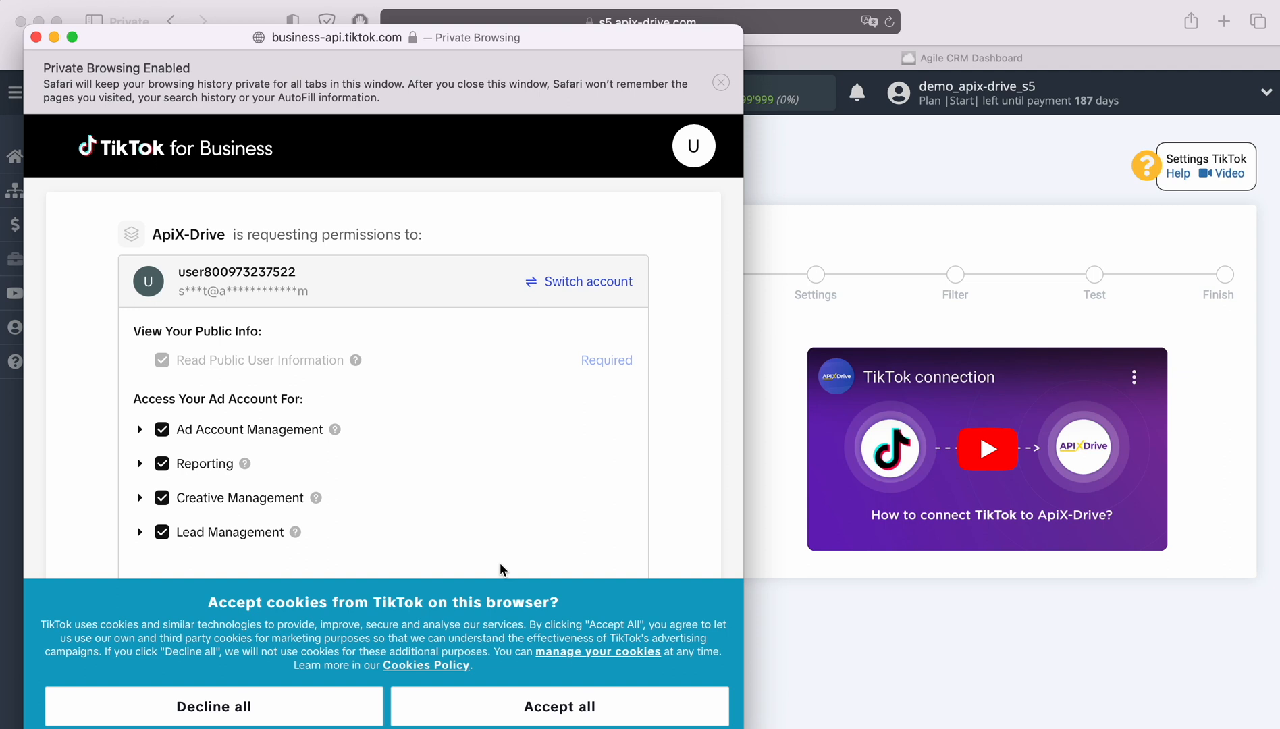
# Enter the verification code, accept cookies, and confirm ApiX-Drive's permission request
pyautogui.scroll(-2, 500, 569)
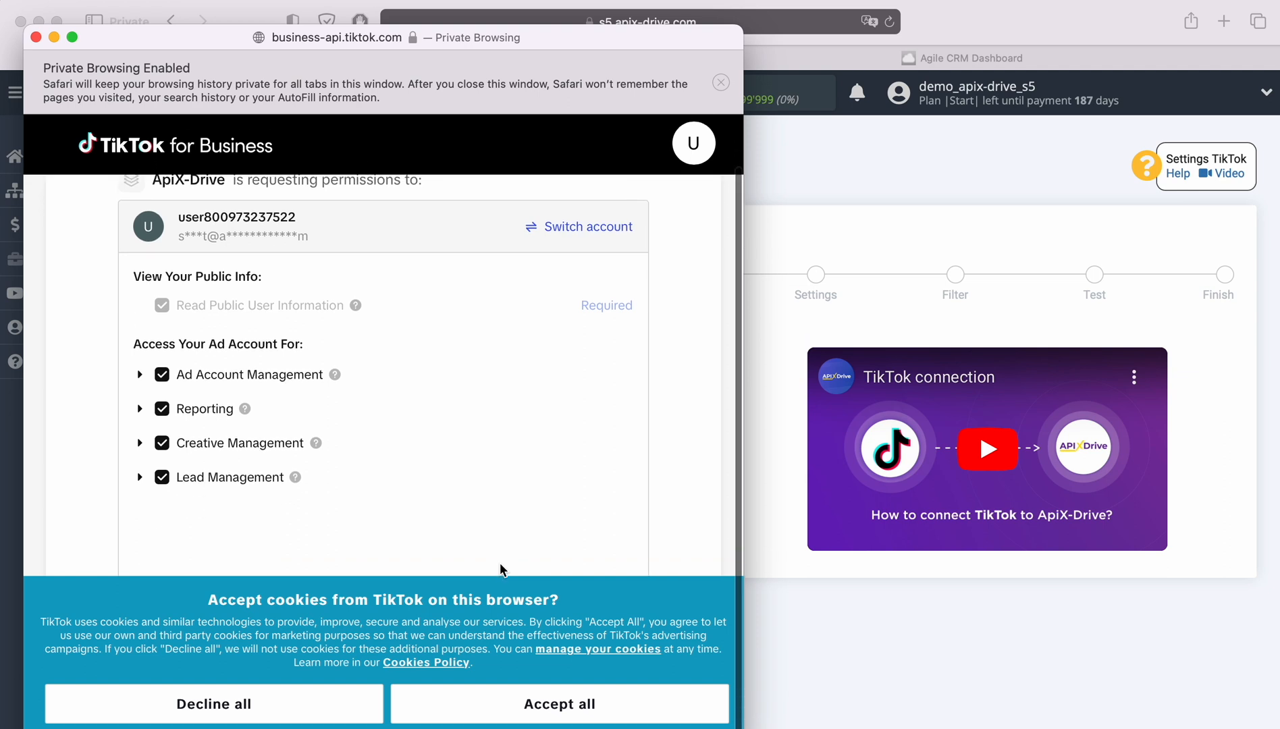
pyautogui.click(557, 702)
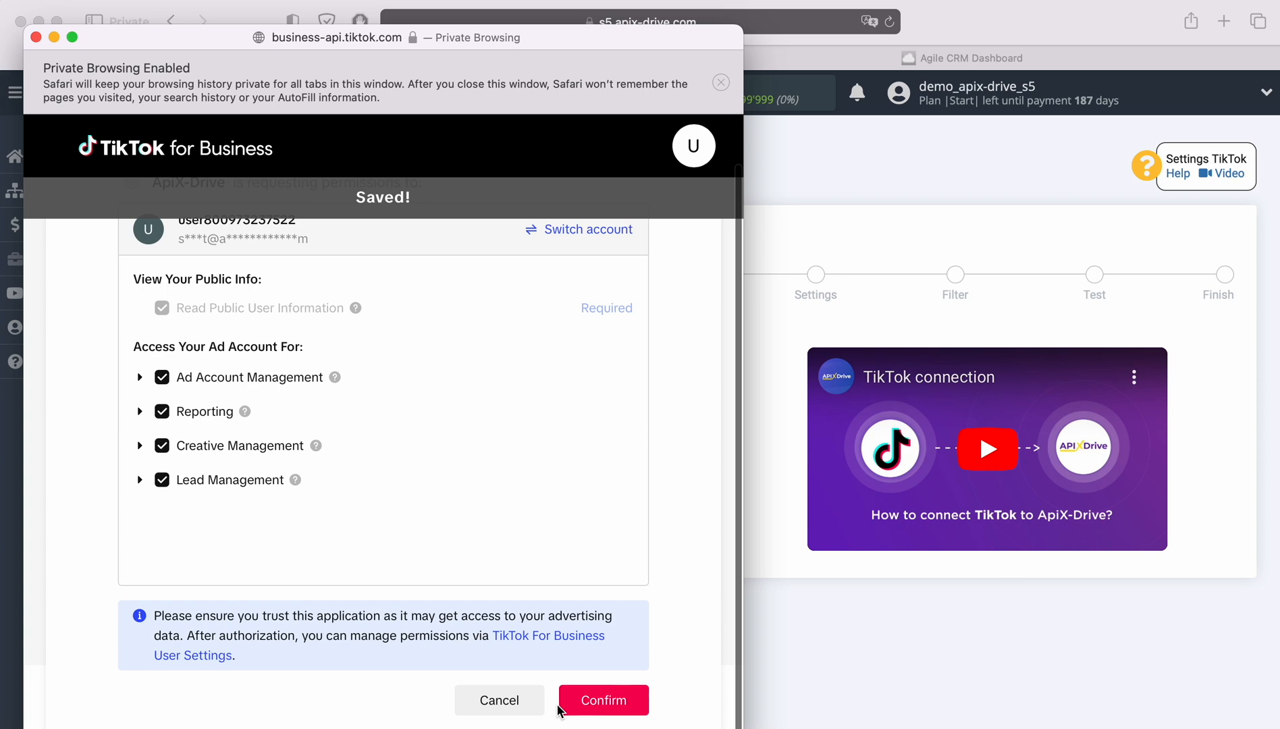
pyautogui.click(606, 701)
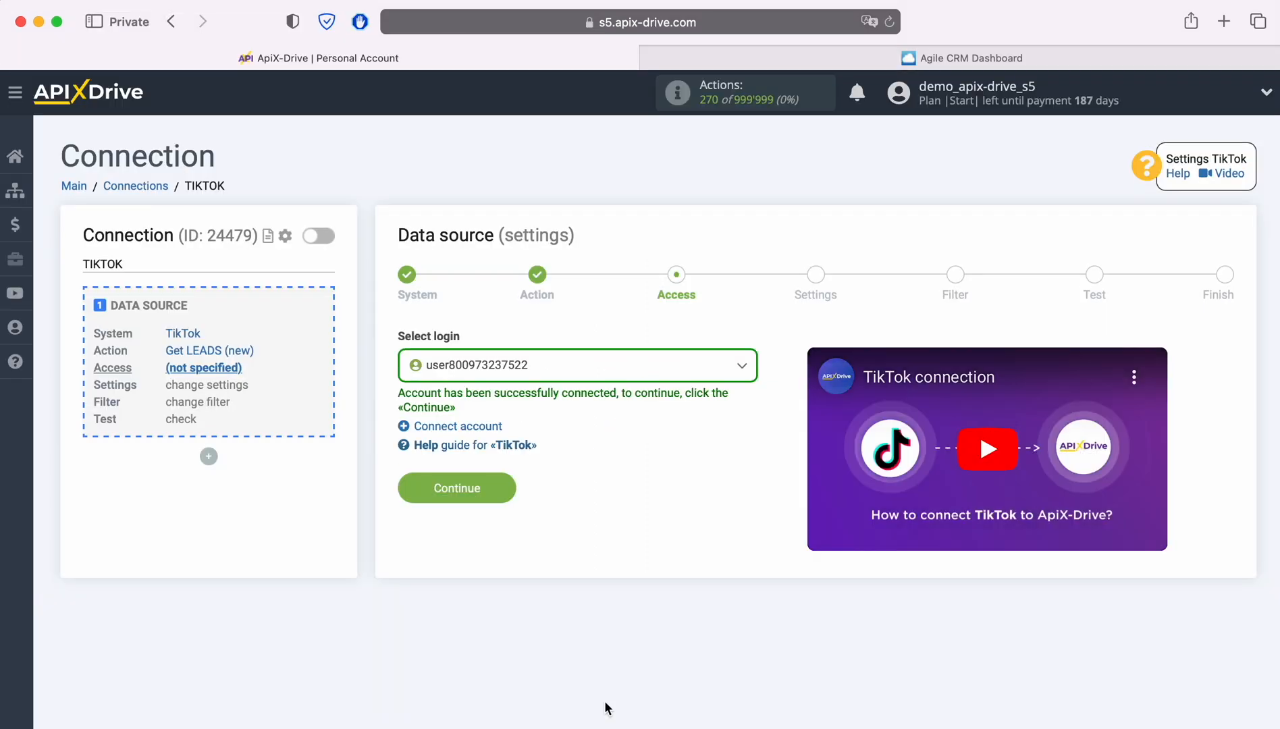
# Select the newly connected TikTok account as the source login
pyautogui.click(558, 376)
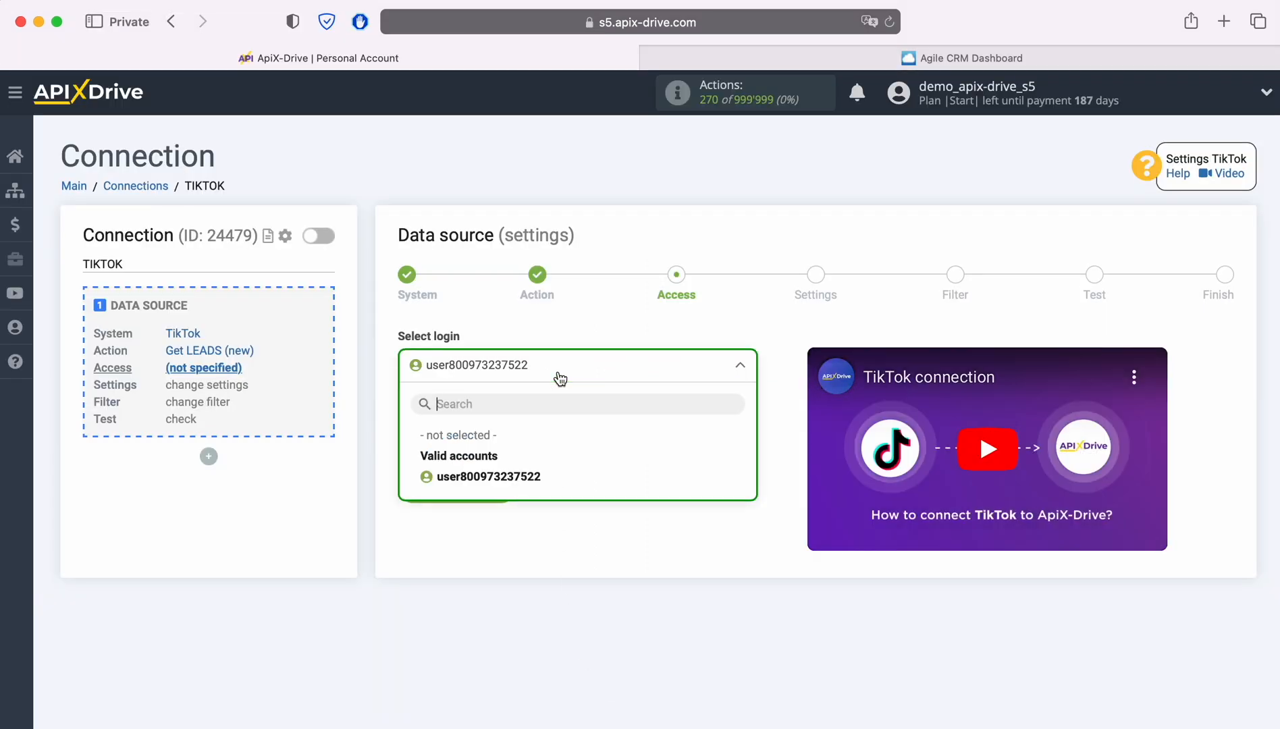
pyautogui.click(538, 477)
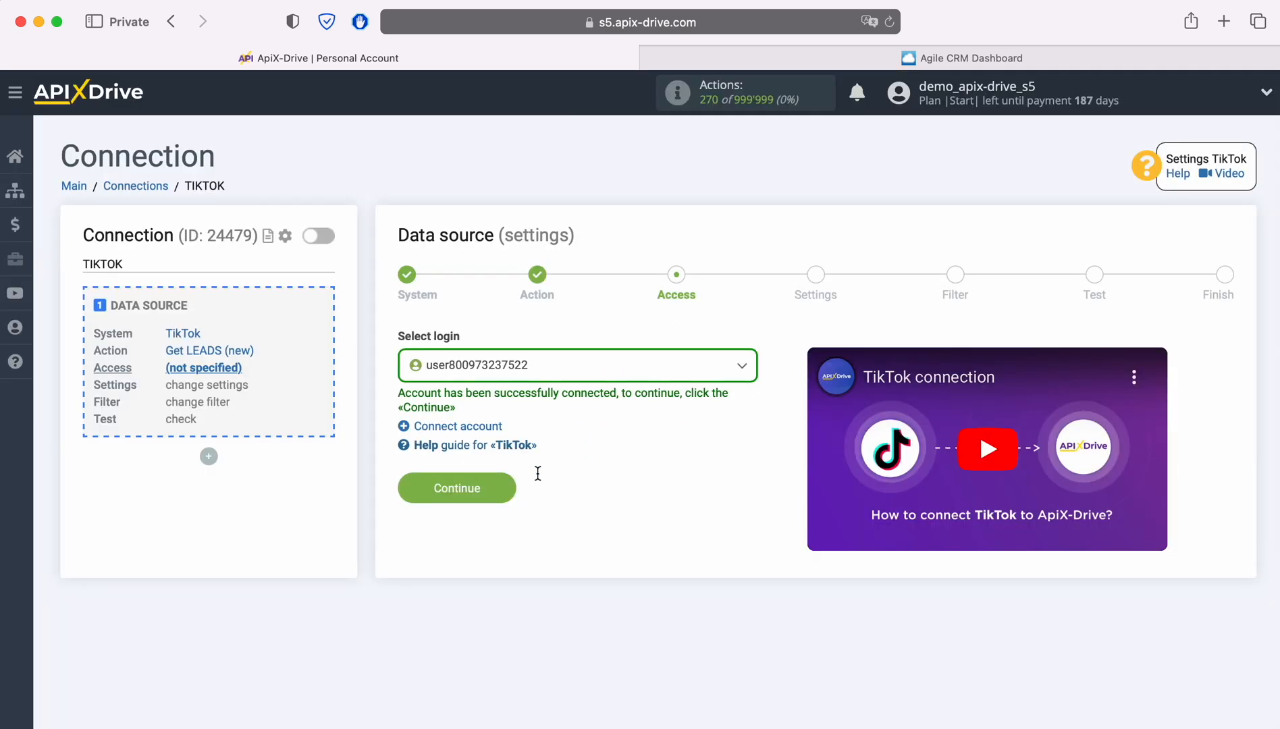
pyautogui.click(505, 483)
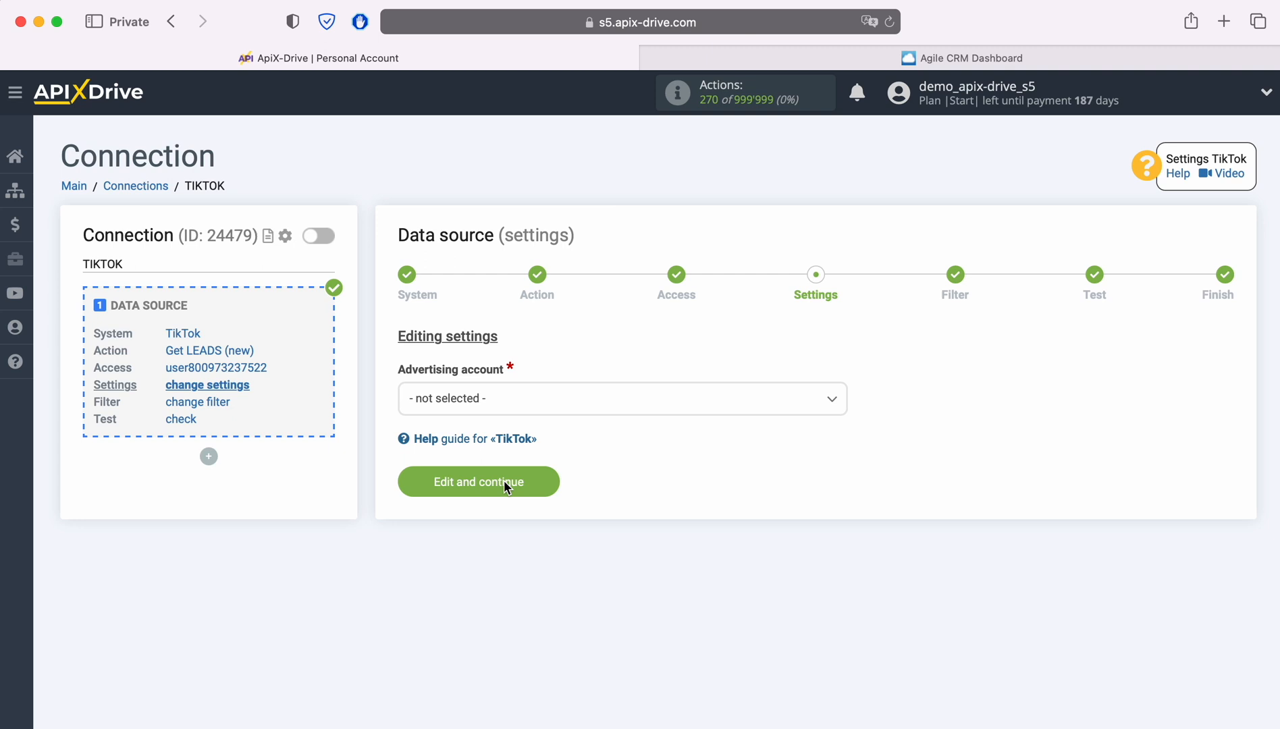
# Choose advertising account 'Tik-Tok Page' and page 'Tik-Tok Leads', then save the settings
pyautogui.click(500, 406)
pyautogui.click(483, 492)
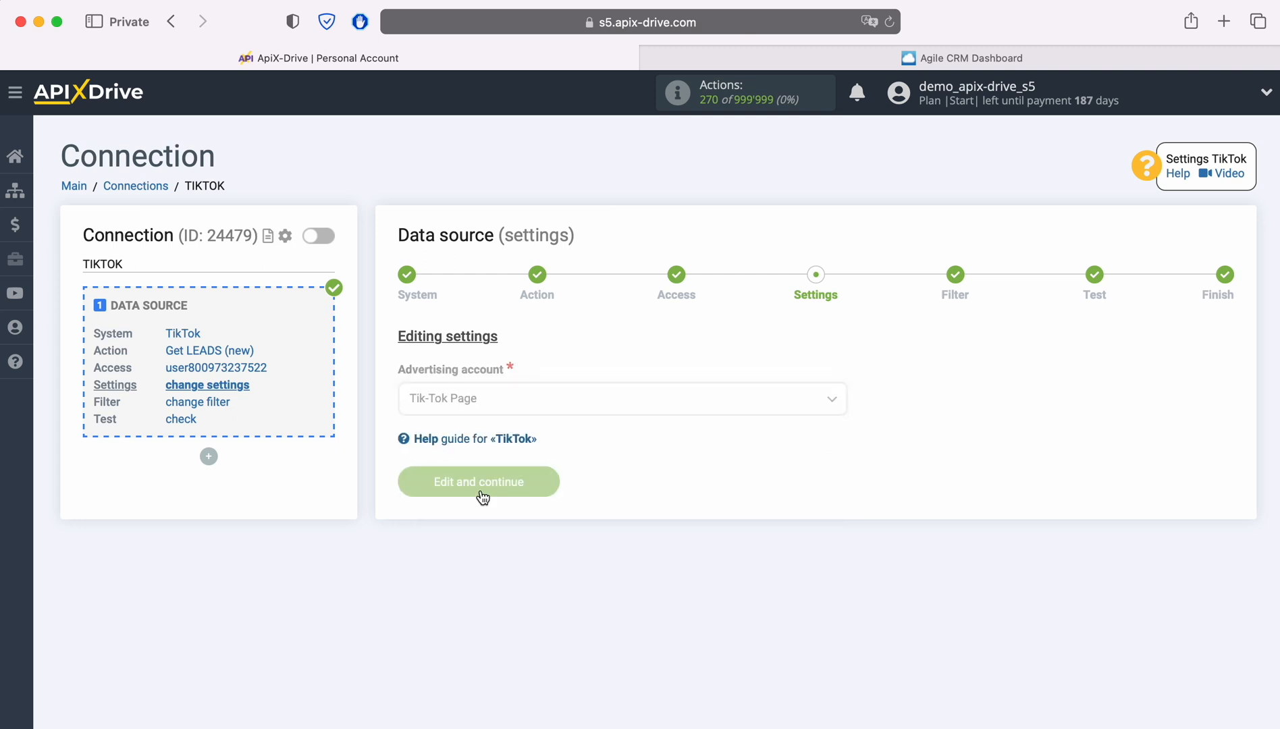
pyautogui.click(519, 489)
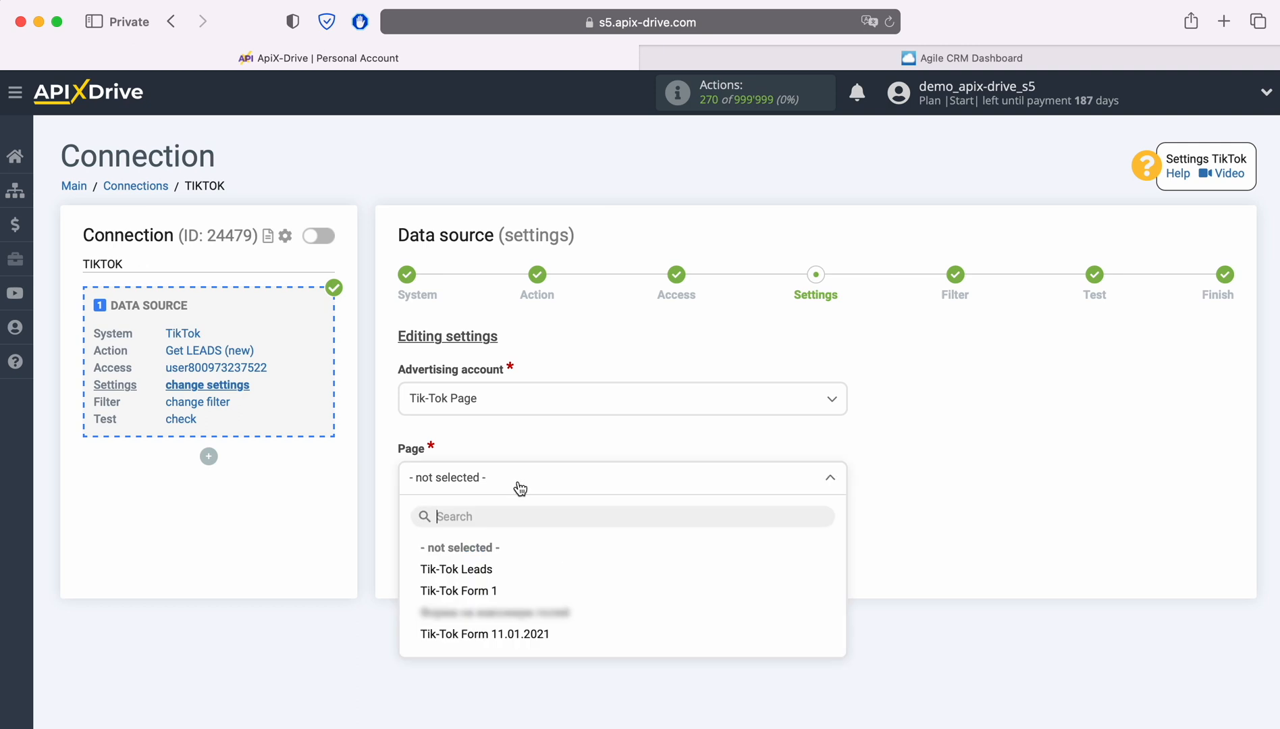
pyautogui.click(487, 571)
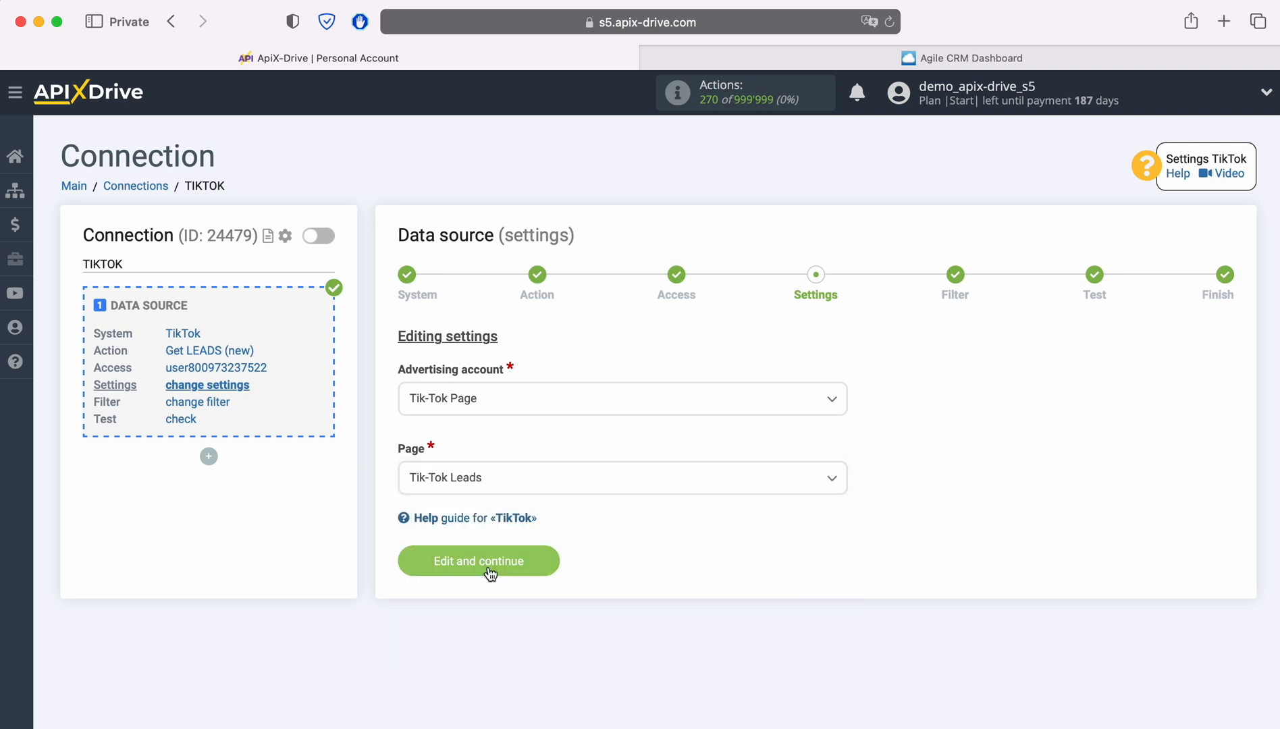
pyautogui.click(544, 562)
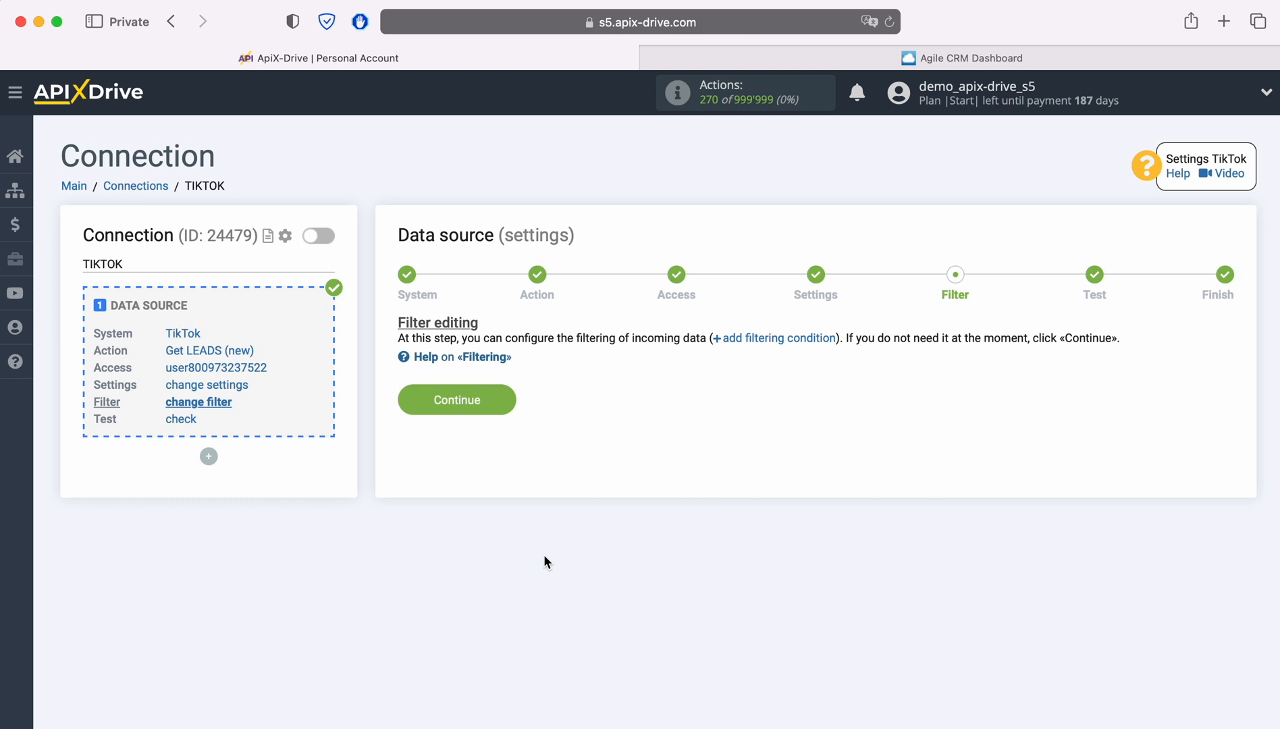
# Skip the filter, load a TikTok test lead, and finish the source setup
pyautogui.click(502, 392)
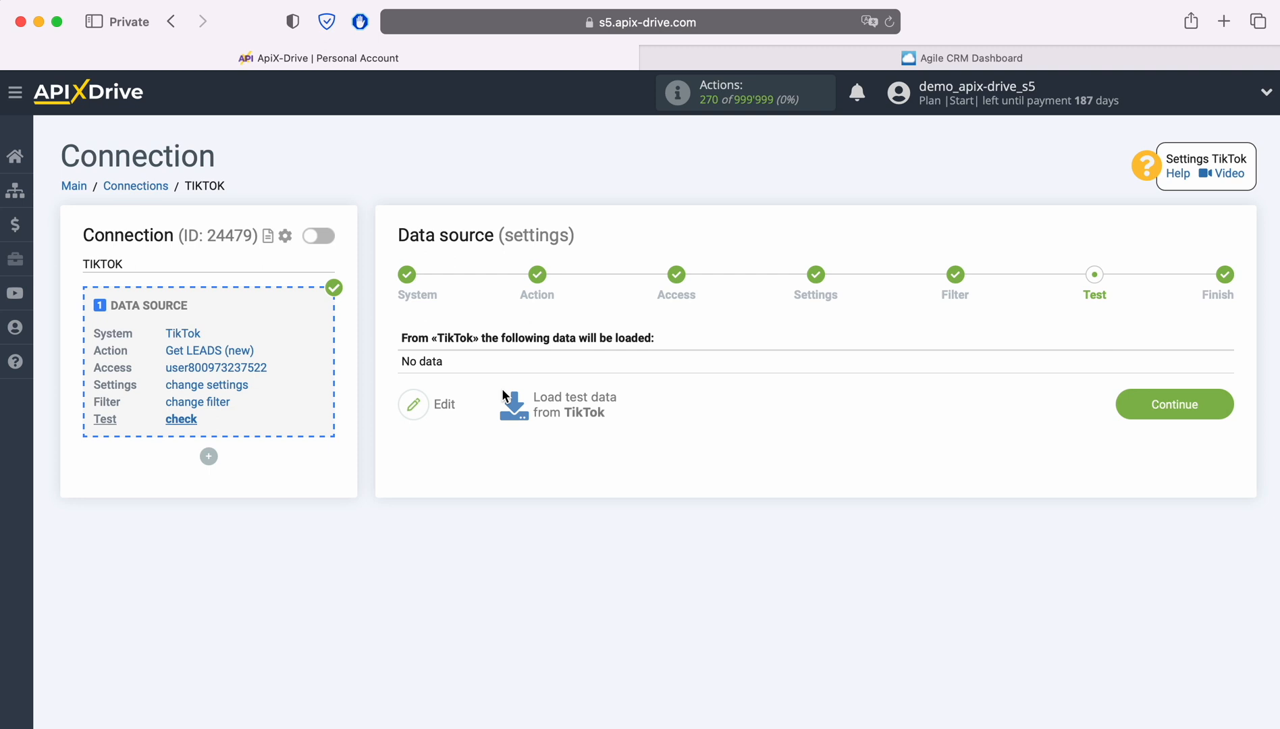
pyautogui.click(570, 405)
pyautogui.scroll(-2, 570, 394)
pyautogui.scroll(-3, 570, 394)
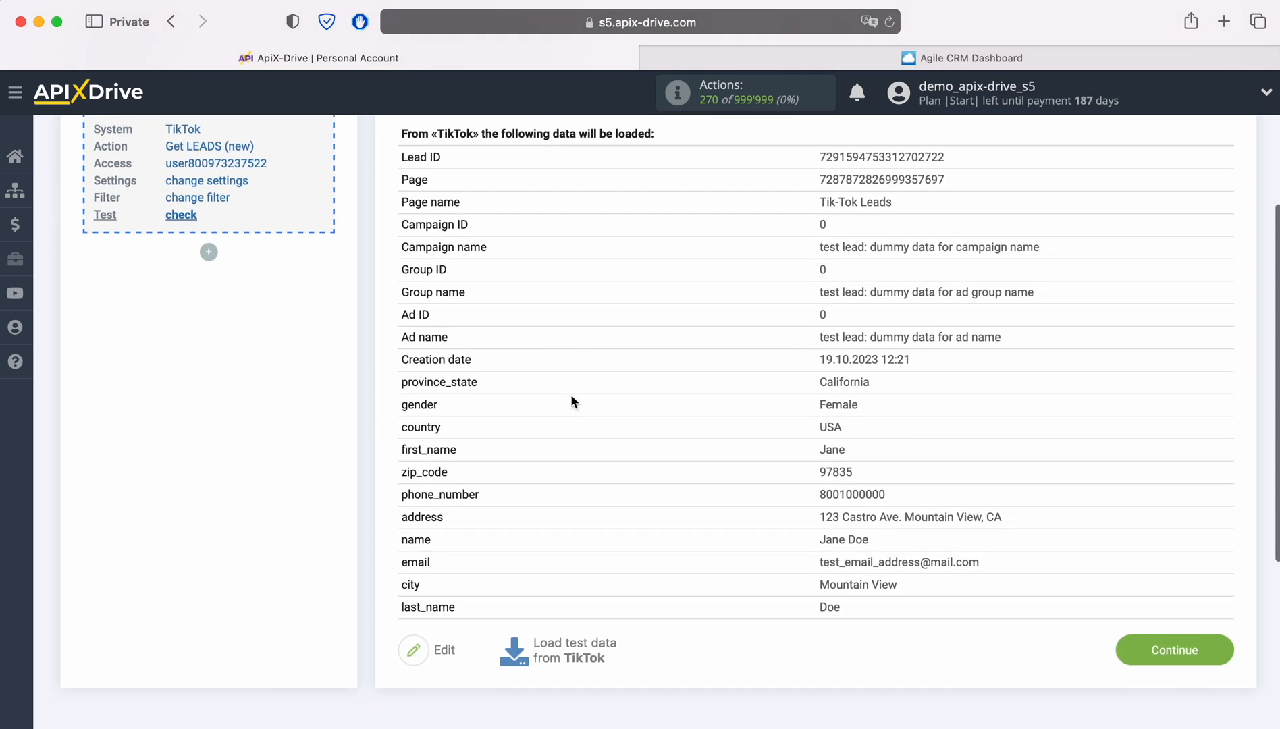
pyautogui.click(1224, 649)
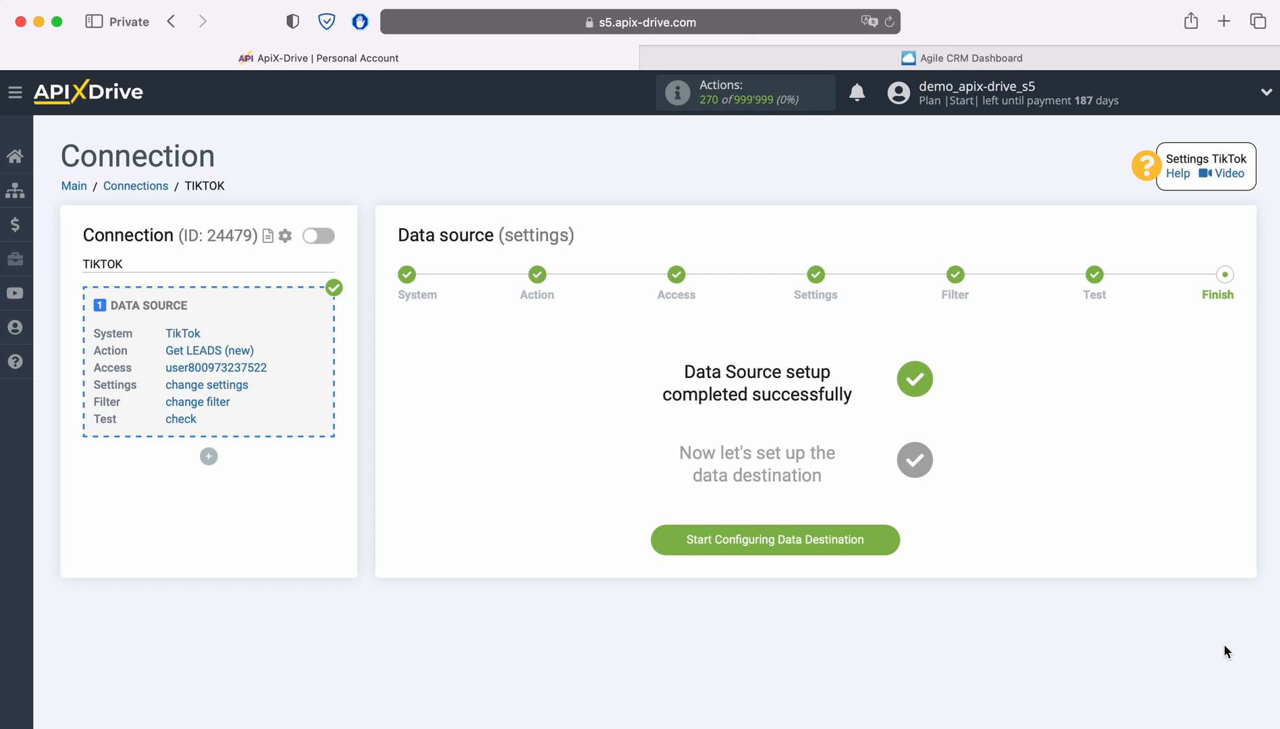
pyautogui.click(887, 538)
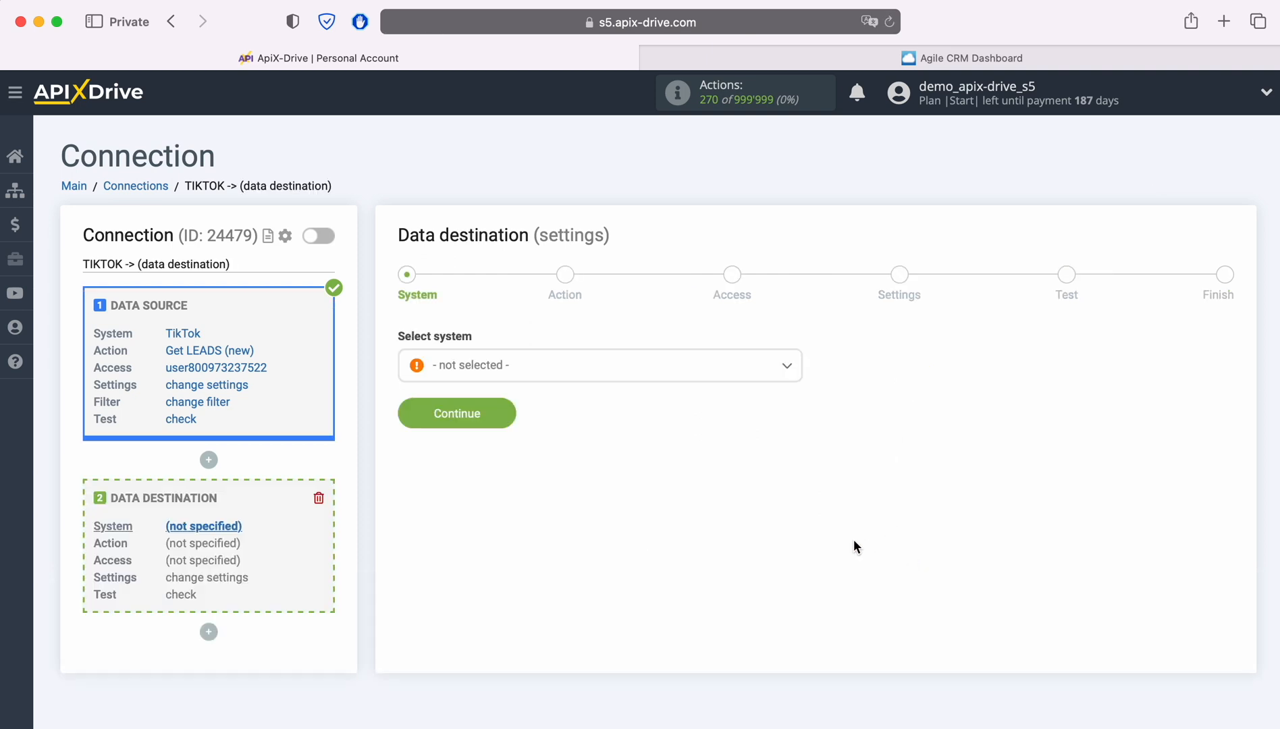
# Make Agile CRM the destination with the 'Create CONTACT' action and start connecting an account
pyautogui.click(675, 370)
pyautogui.scroll(-1, 706, 487)
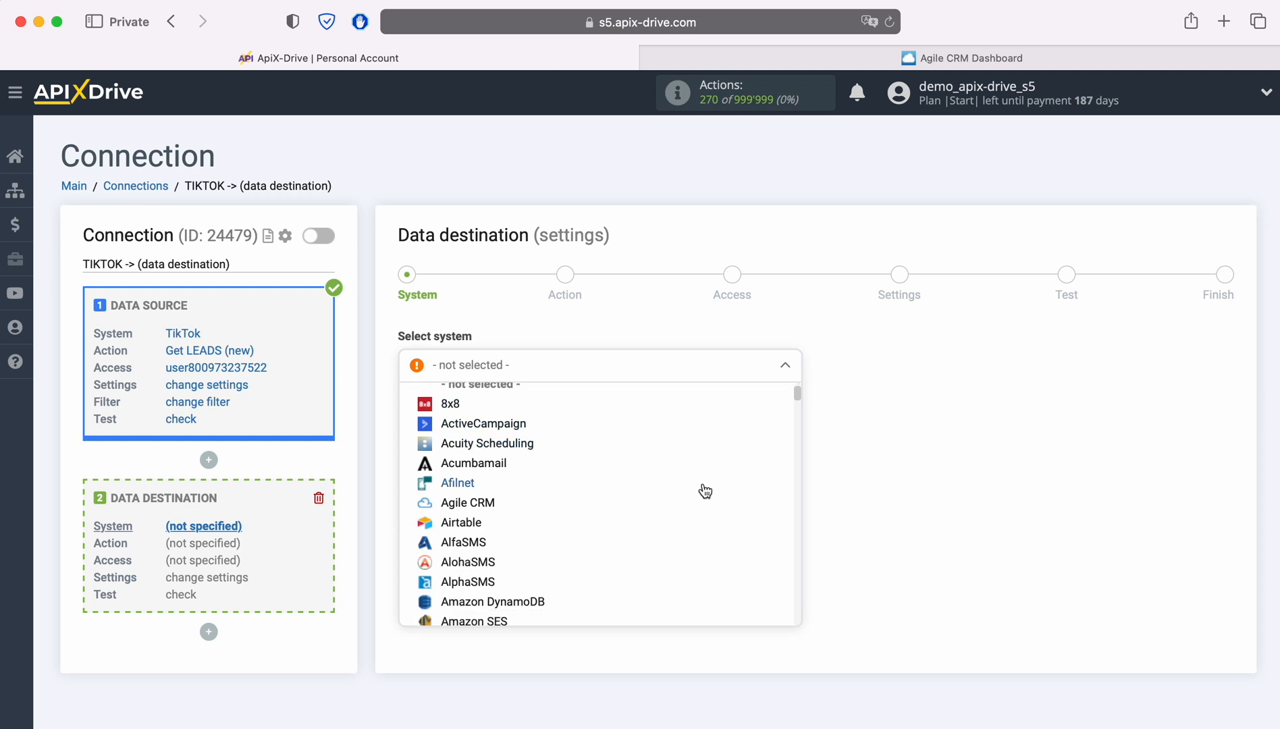
pyautogui.click(499, 502)
pyautogui.click(505, 414)
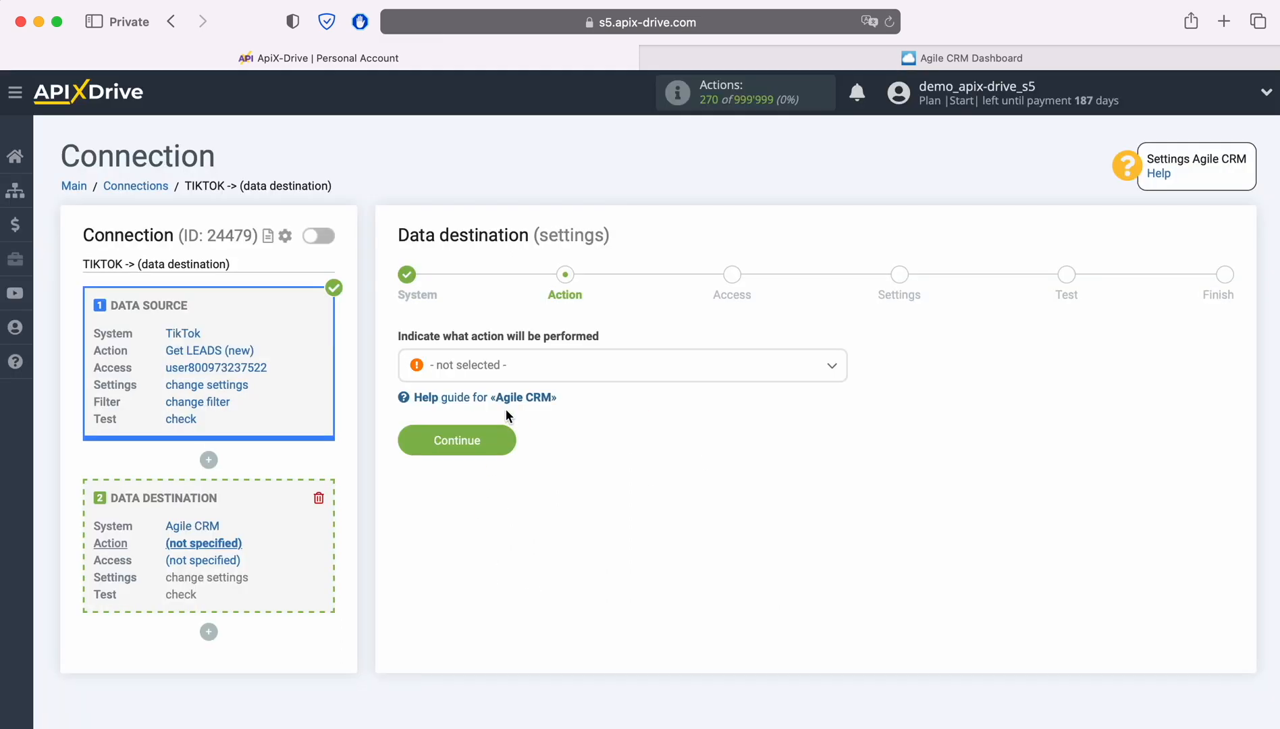
pyautogui.click(626, 372)
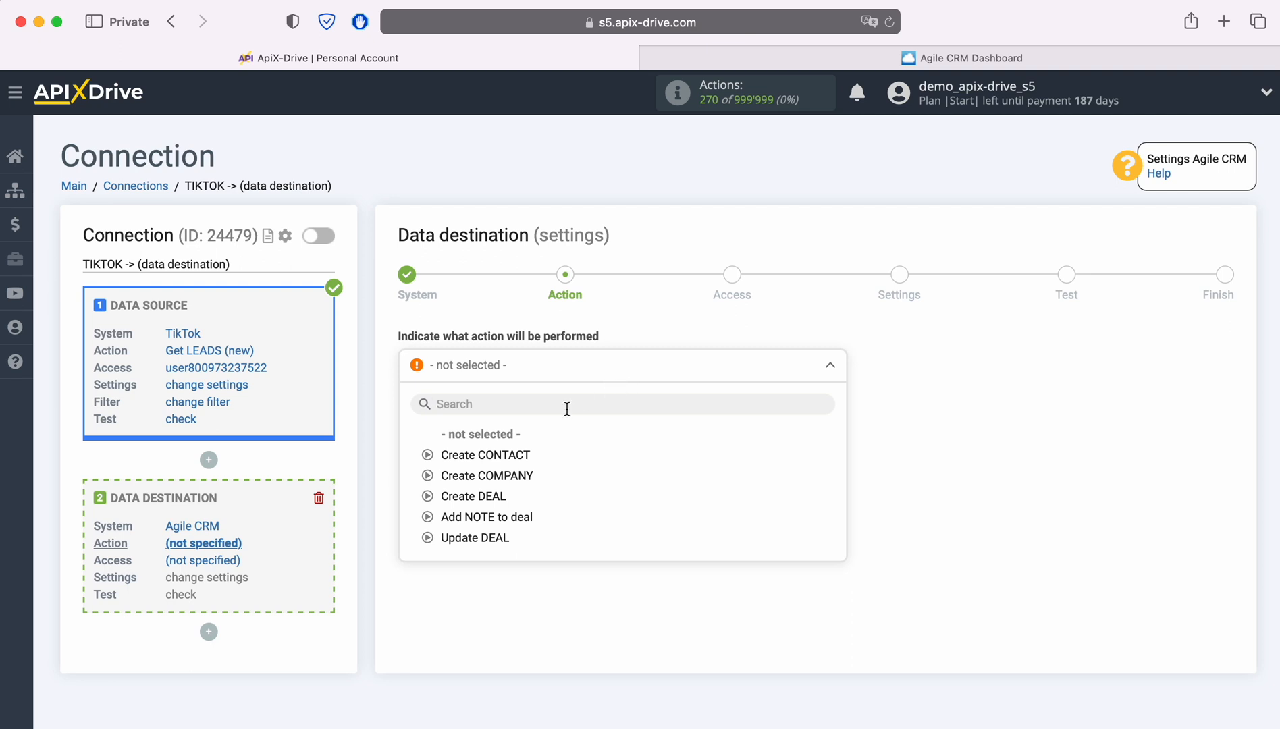
pyautogui.click(515, 455)
pyautogui.click(508, 439)
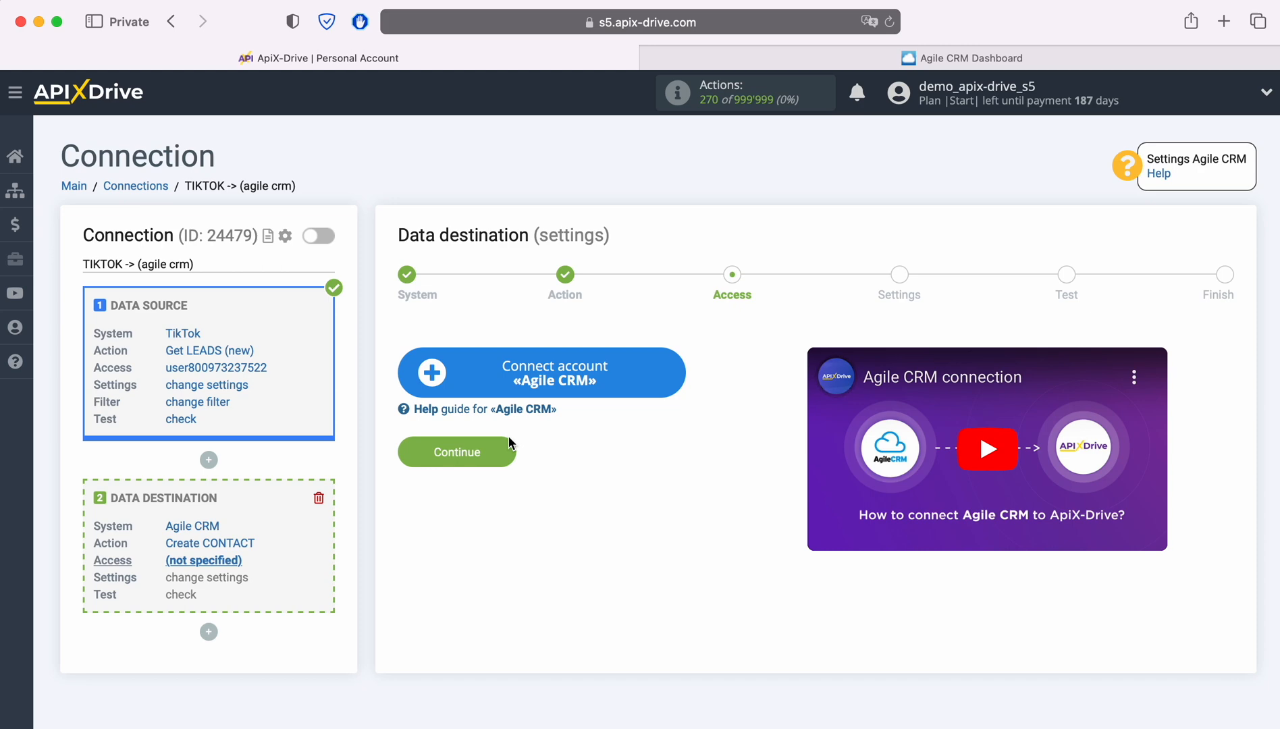
pyautogui.click(676, 376)
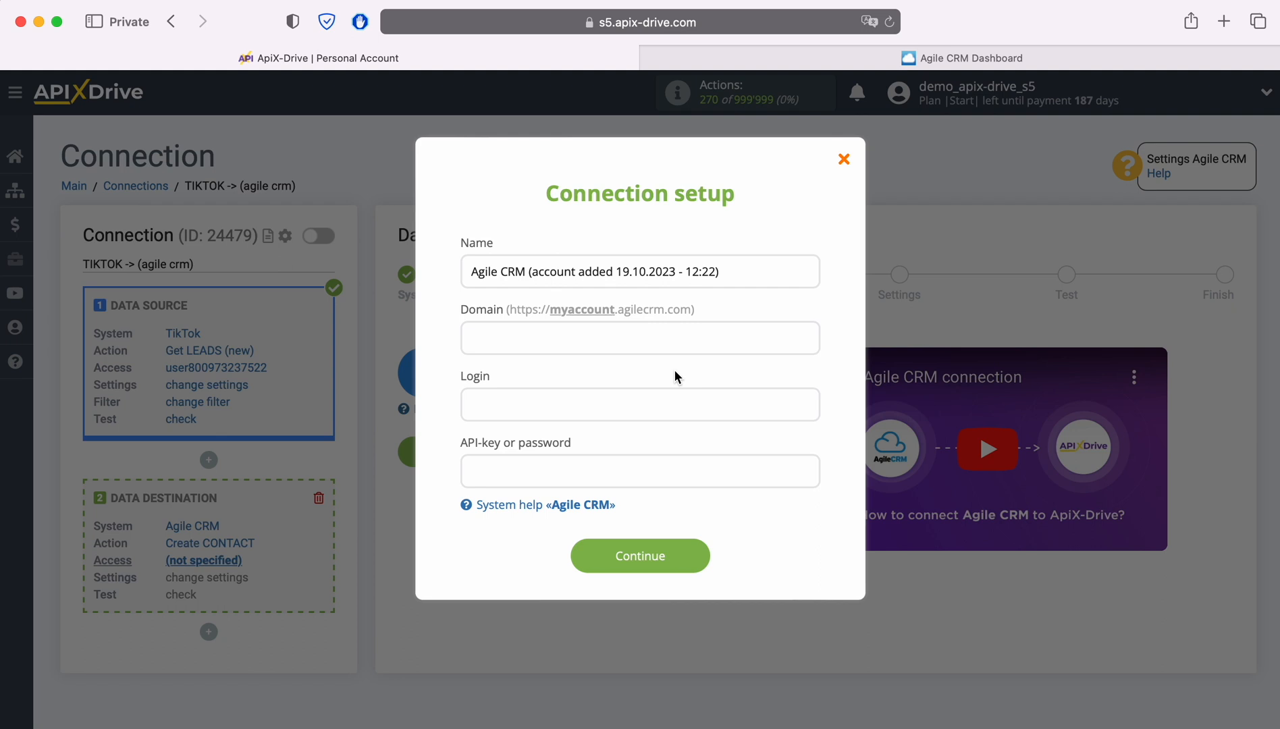
# Copy the account subdomain from the Agile CRM dashboard's address bar
pyautogui.click(908, 62)
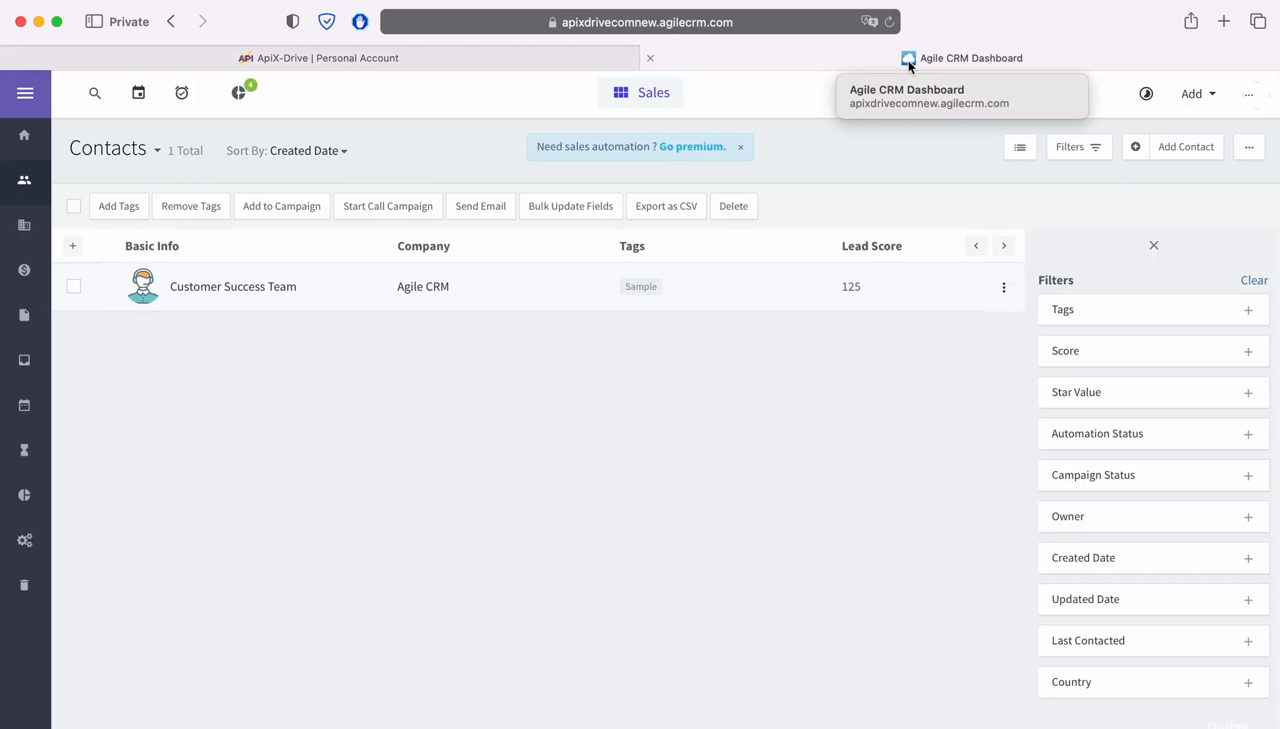
pyautogui.click(823, 31)
pyautogui.click(820, 22)
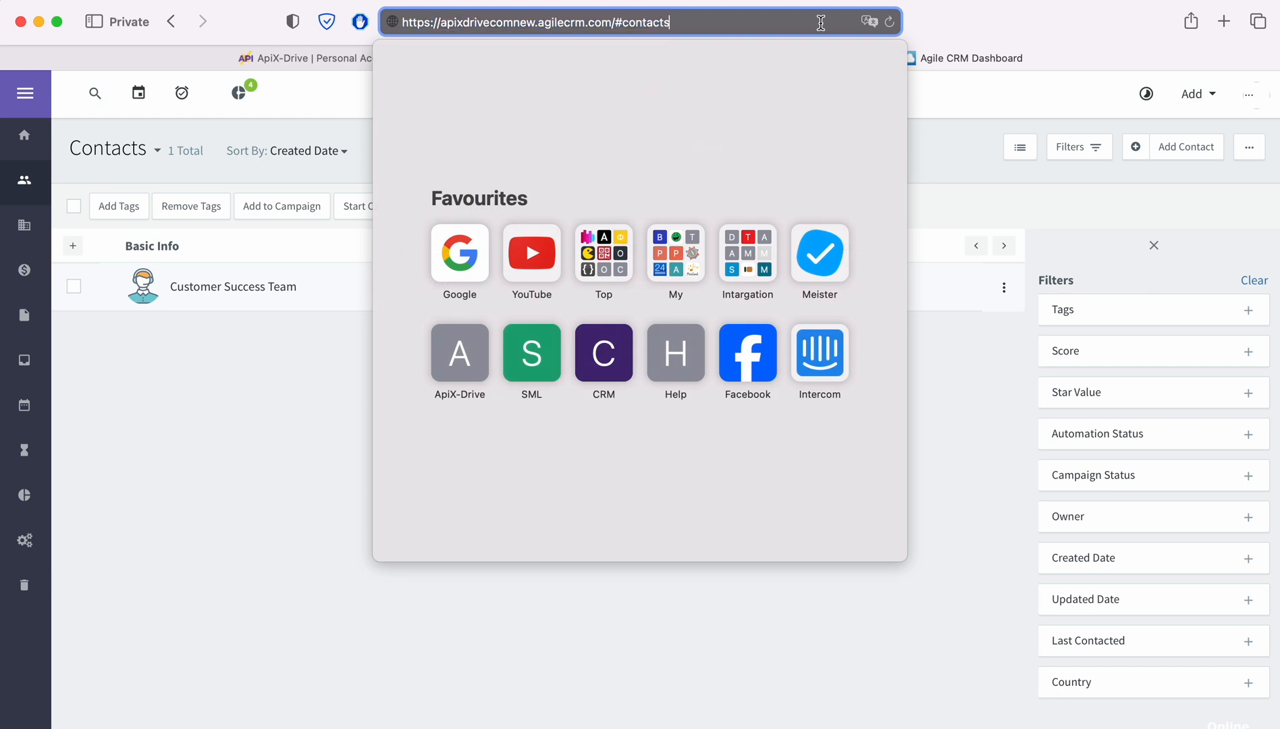
pyautogui.moveTo(440, 22); pyautogui.dragTo(536, 23)
pyautogui.rightClick(519, 23)
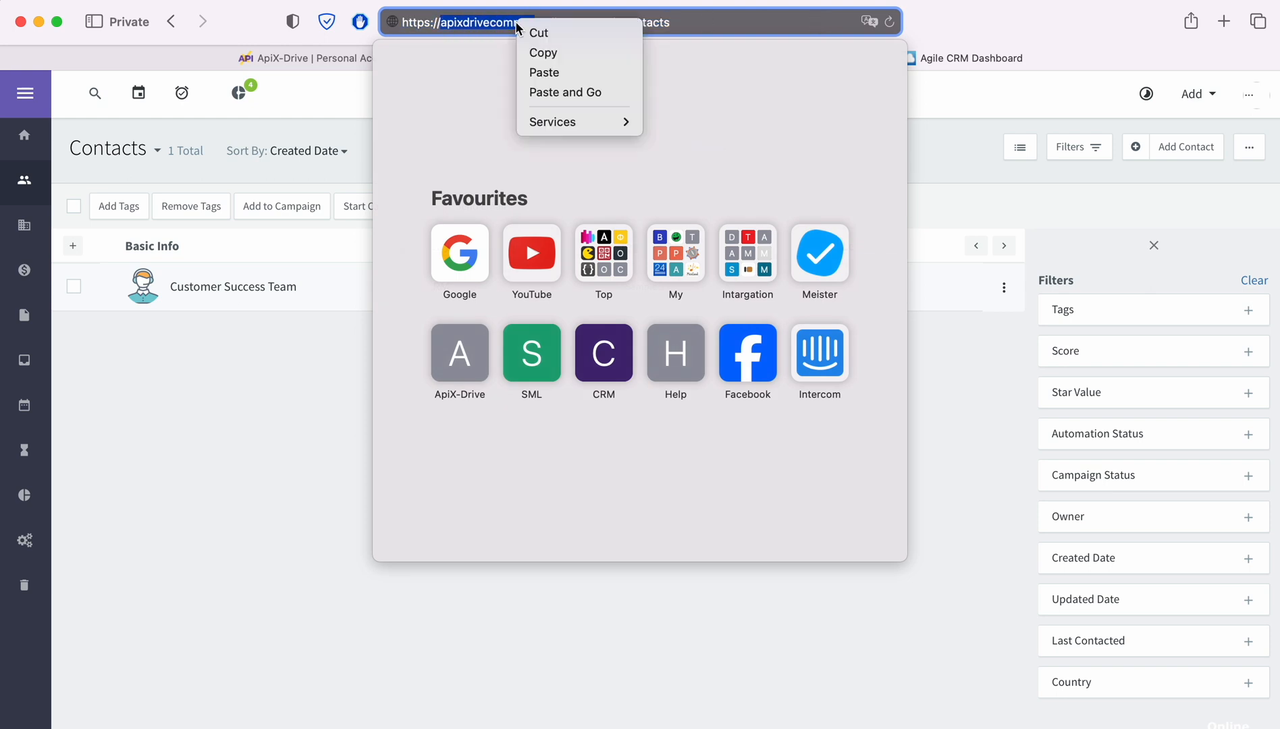
pyautogui.click(542, 53)
pyautogui.click(302, 58)
# Paste domain 'apixdrivecomnew' into Domain and enter the login e-mail in Login
pyautogui.rightClick(500, 323)
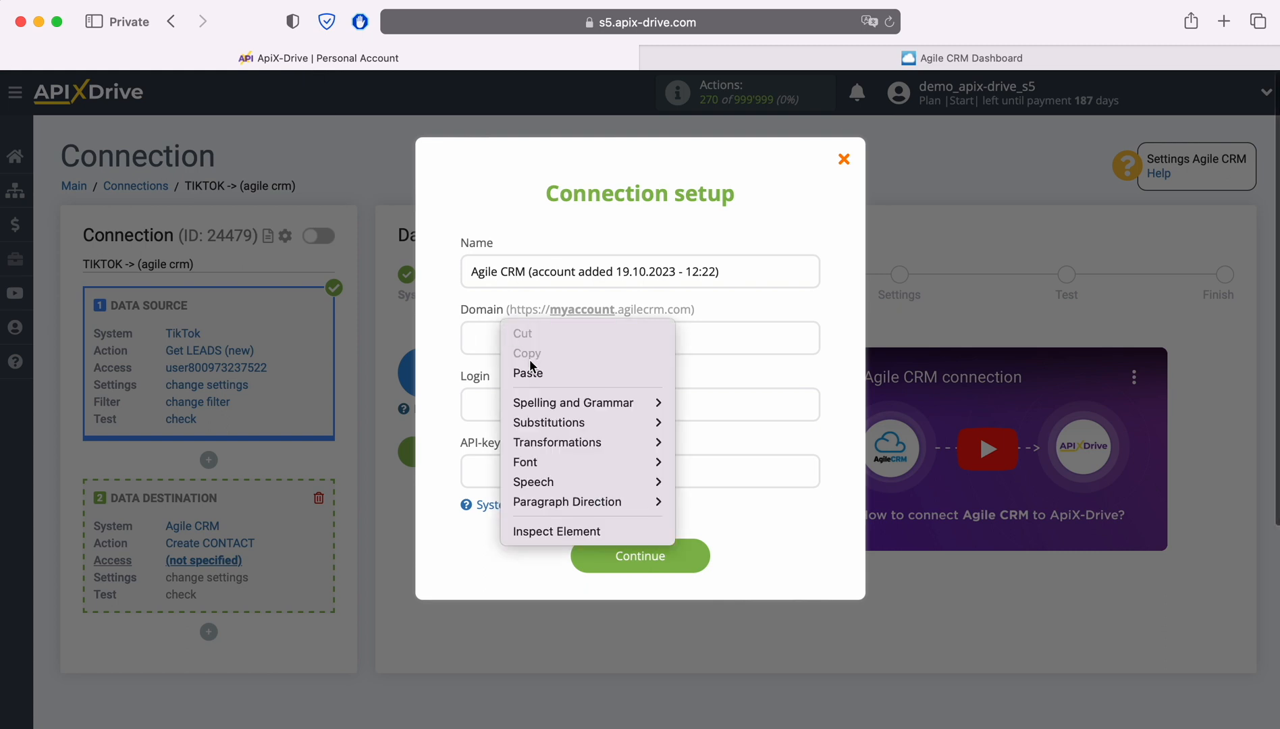
pyautogui.click(532, 372)
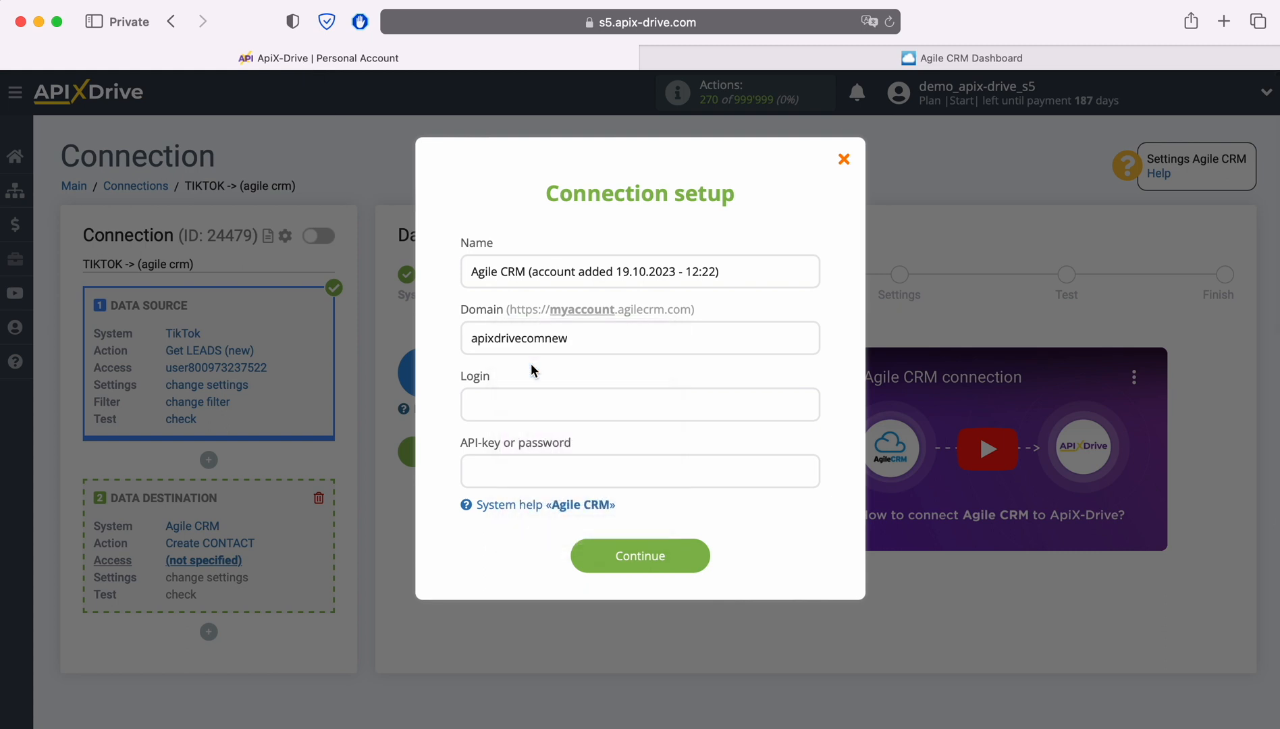
pyautogui.click(519, 405)
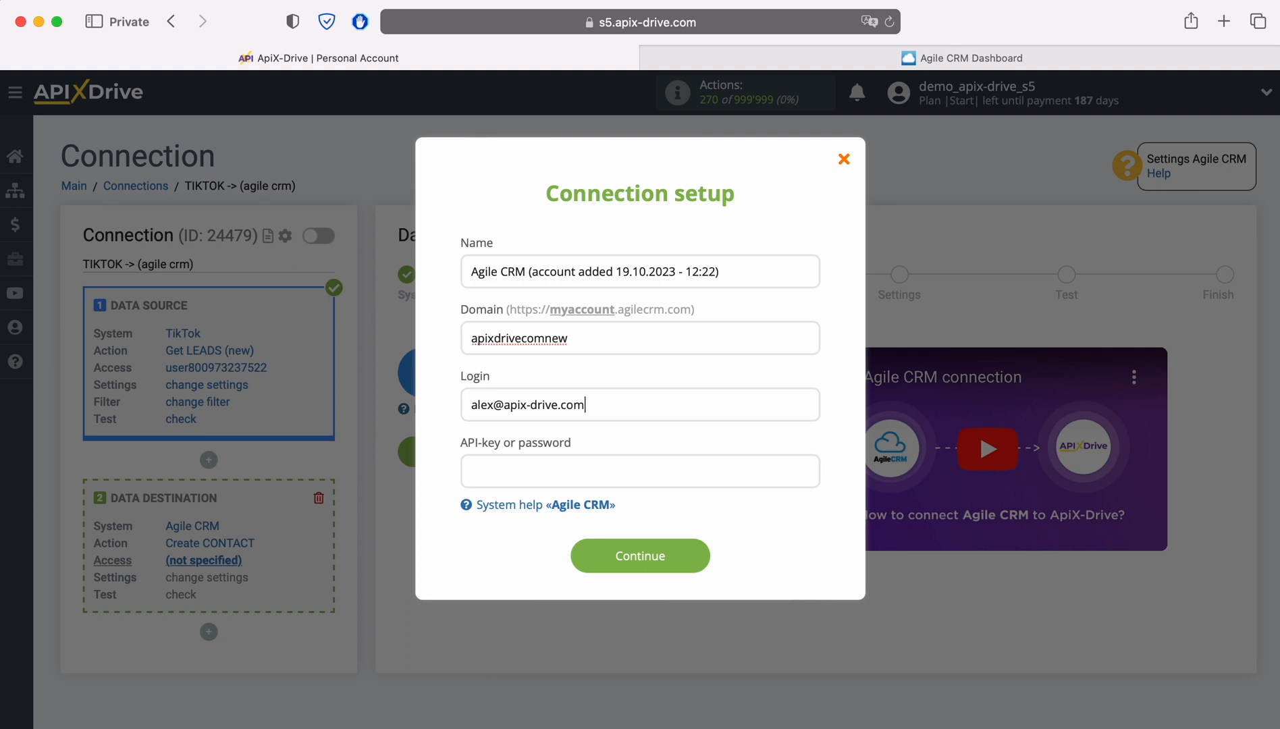
pyautogui.click(528, 465)
# Copy the REST API key from Agile CRM's Admin Settings > Developers & API
pyautogui.click(682, 56)
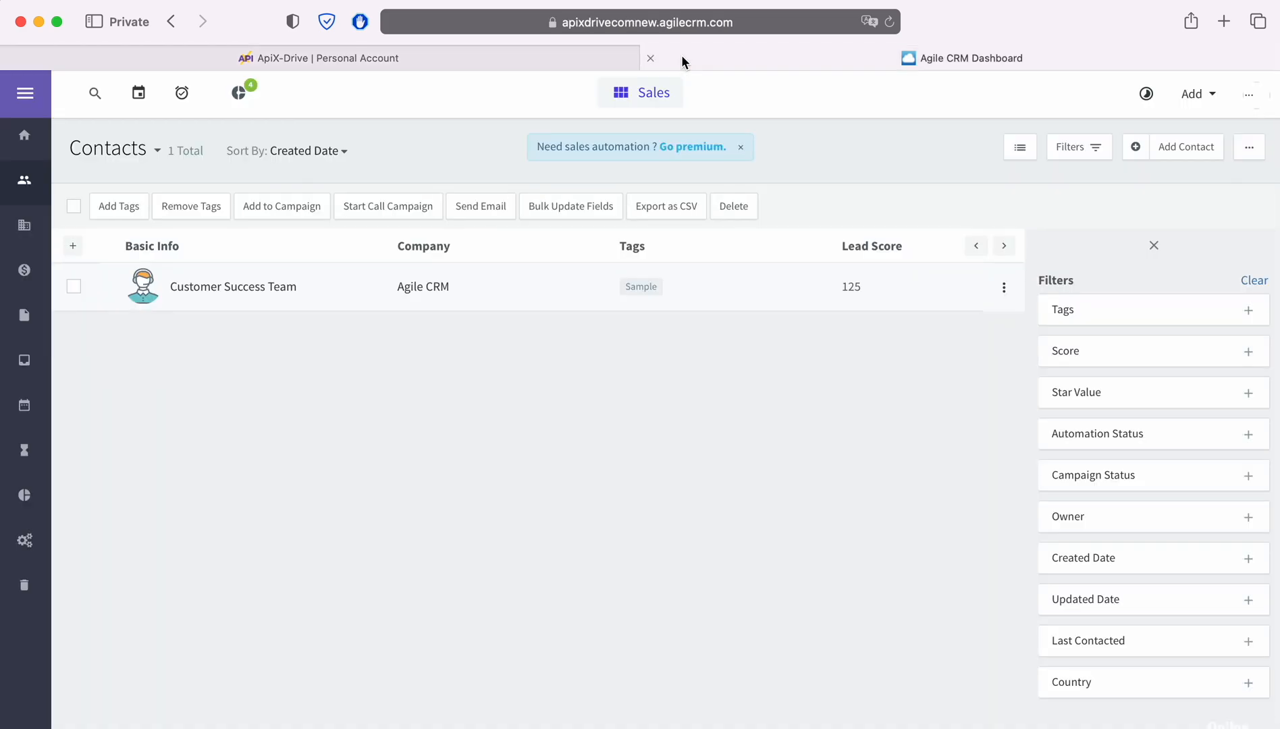
pyautogui.click(1248, 94)
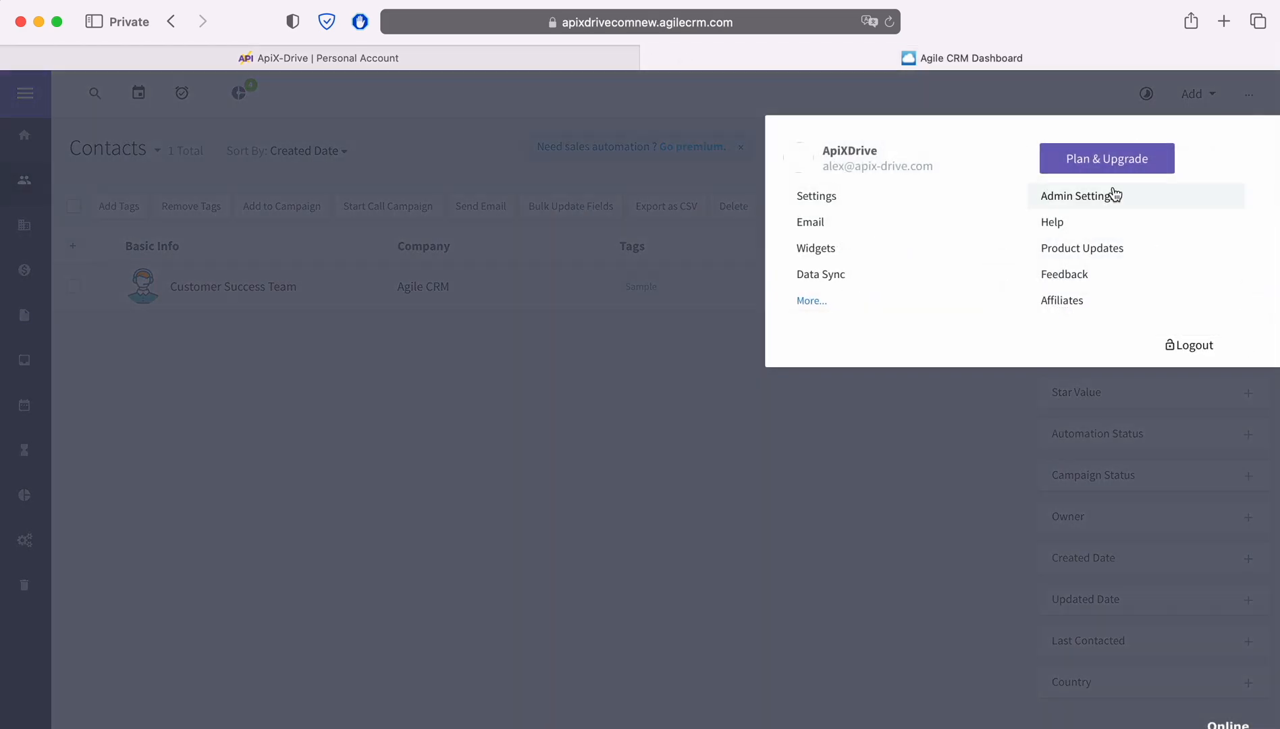
pyautogui.click(1107, 195)
pyautogui.scroll(-3, 183, 507)
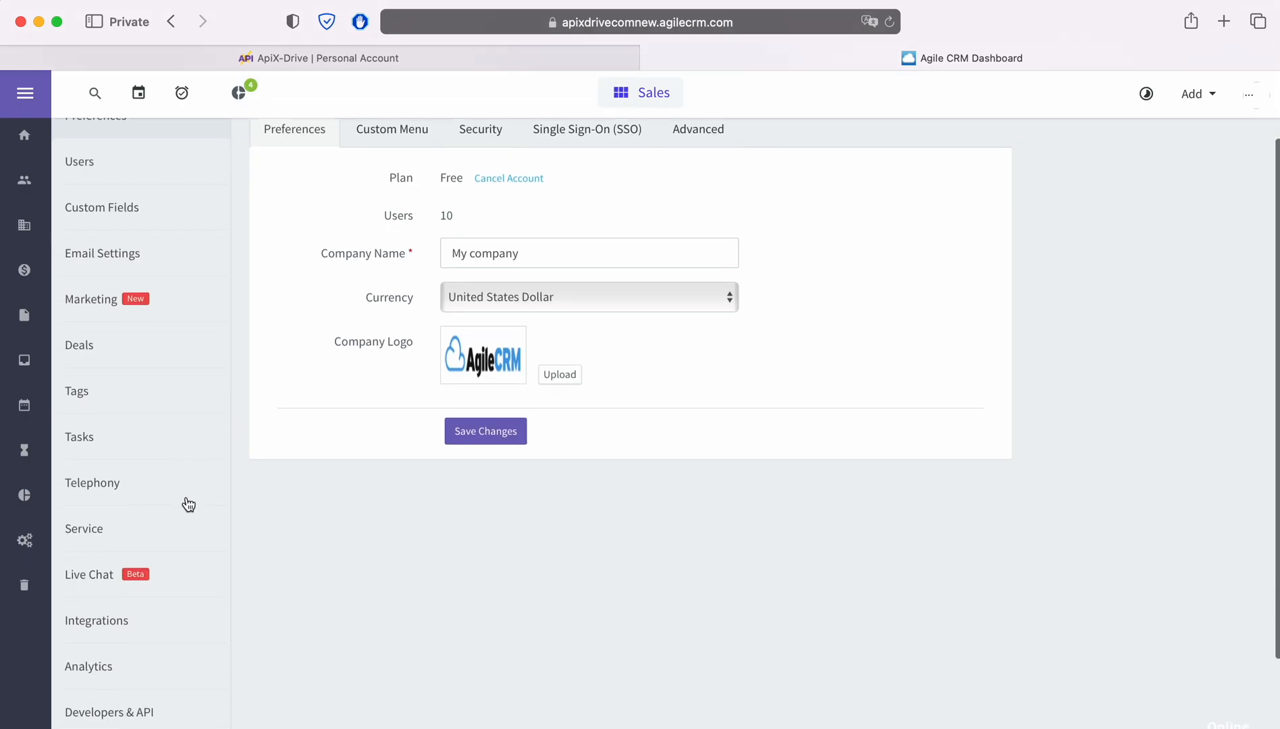
pyautogui.click(130, 690)
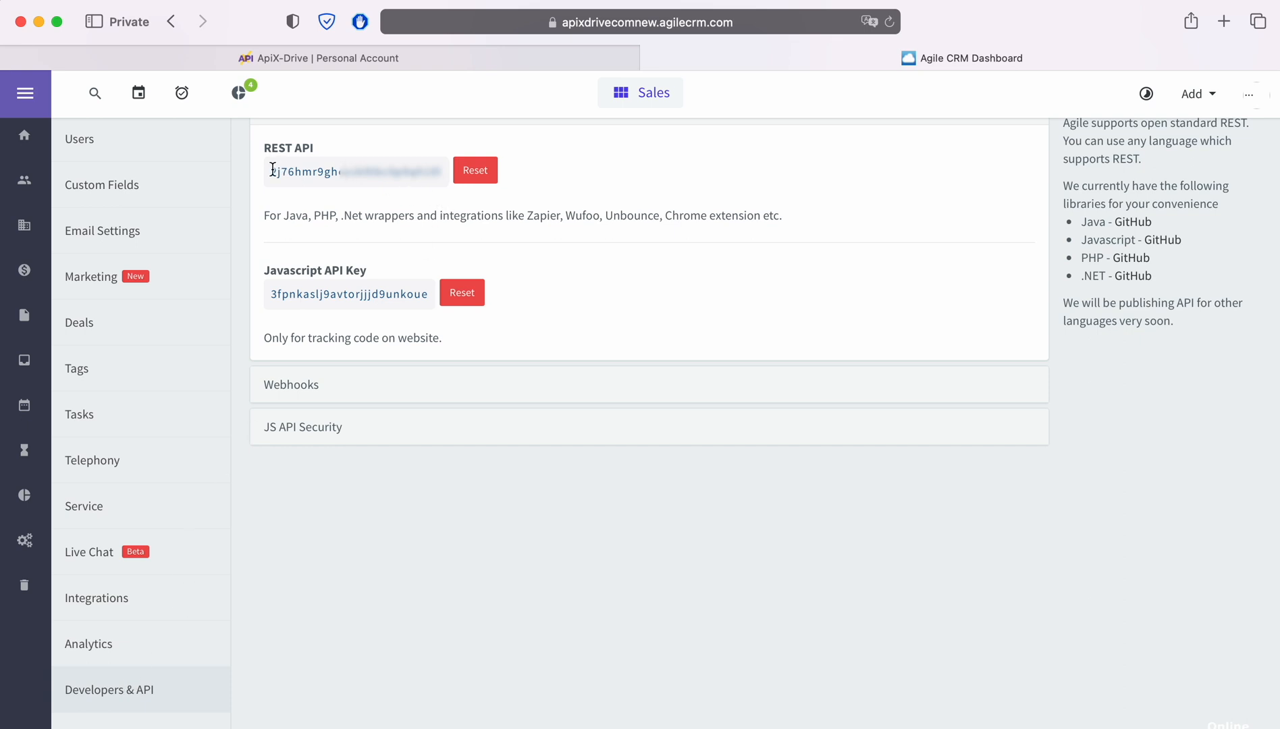
pyautogui.moveTo(271, 171); pyautogui.dragTo(450, 170)
pyautogui.rightClick(433, 174)
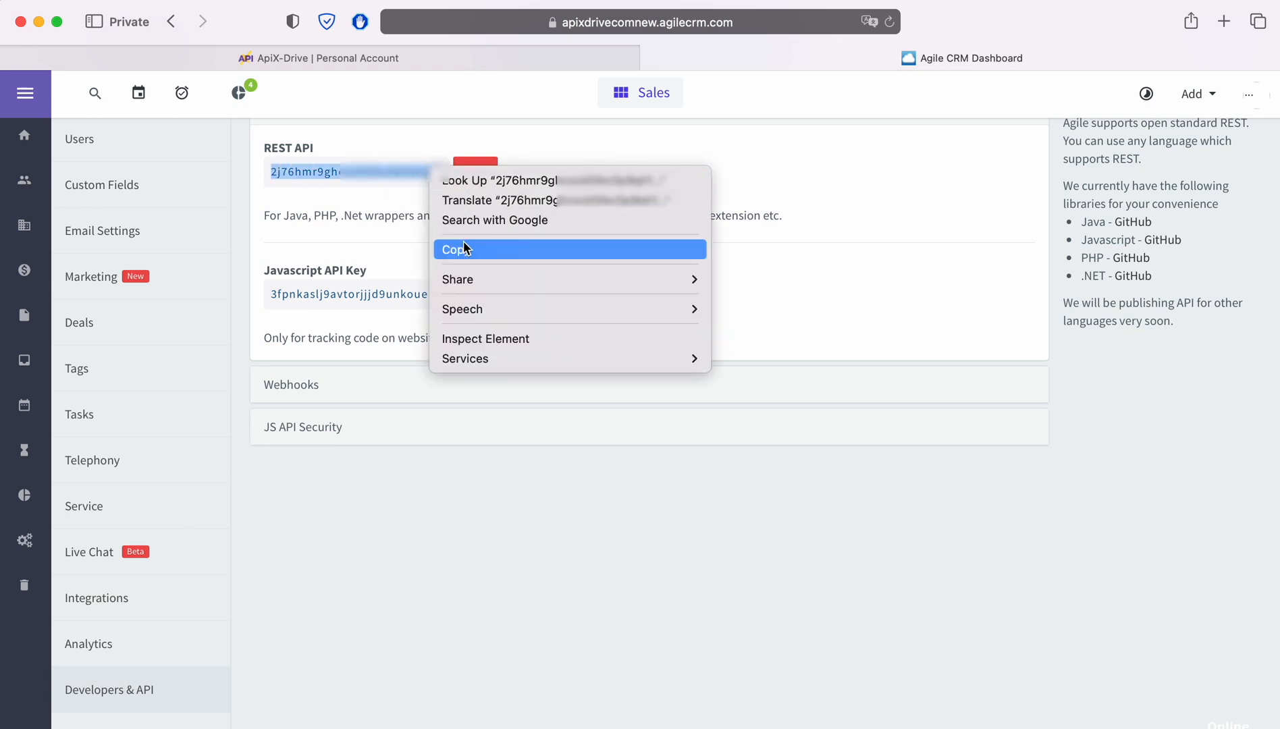
pyautogui.click(463, 241)
pyautogui.click(344, 51)
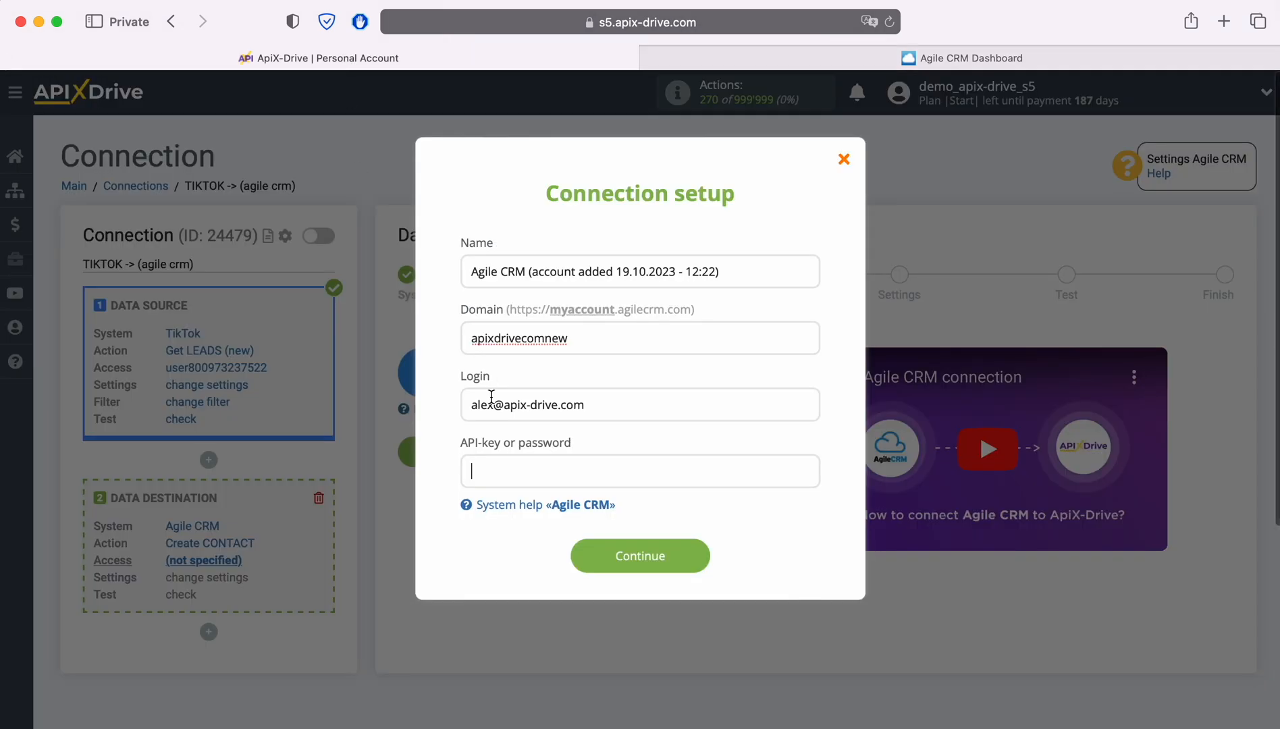
# Paste the REST API key into the API-key field and save the Agile CRM account
pyautogui.rightClick(524, 470)
pyautogui.click(541, 516)
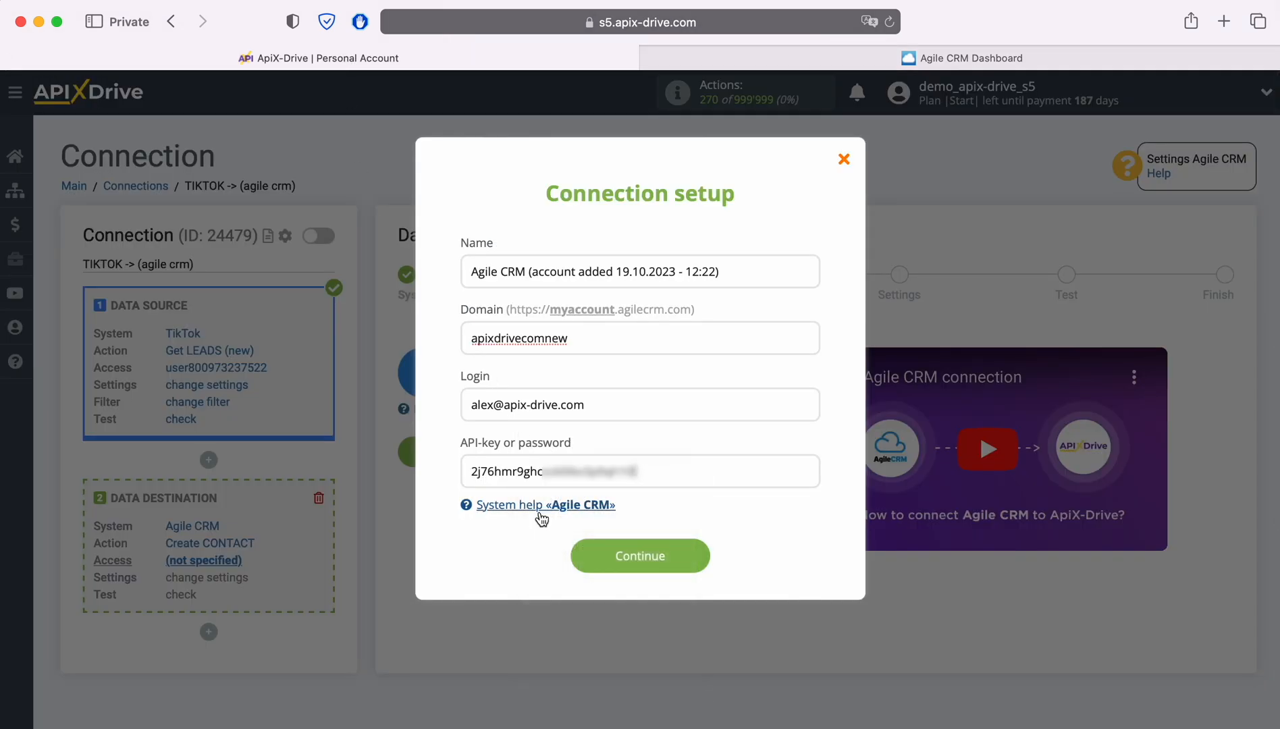
pyautogui.click(638, 559)
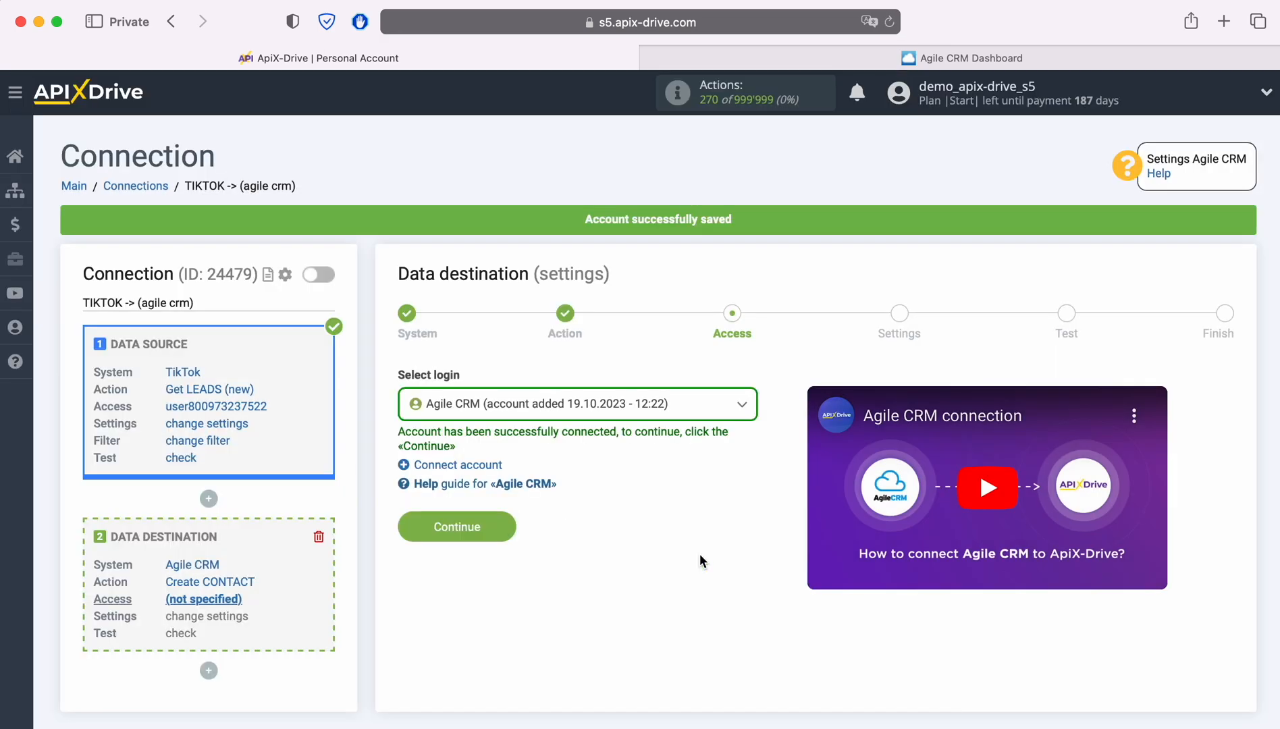
# Select the new Agile CRM account as the destination login and continue
pyautogui.click(660, 413)
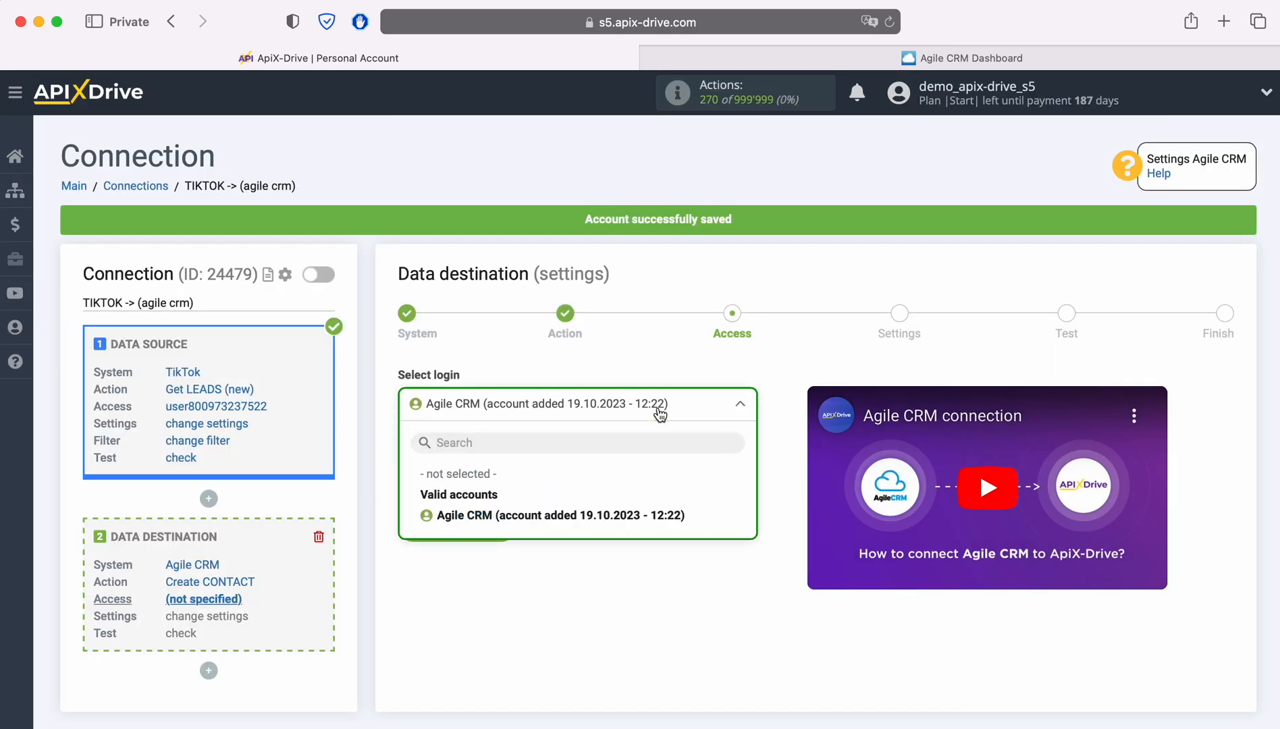
pyautogui.click(677, 516)
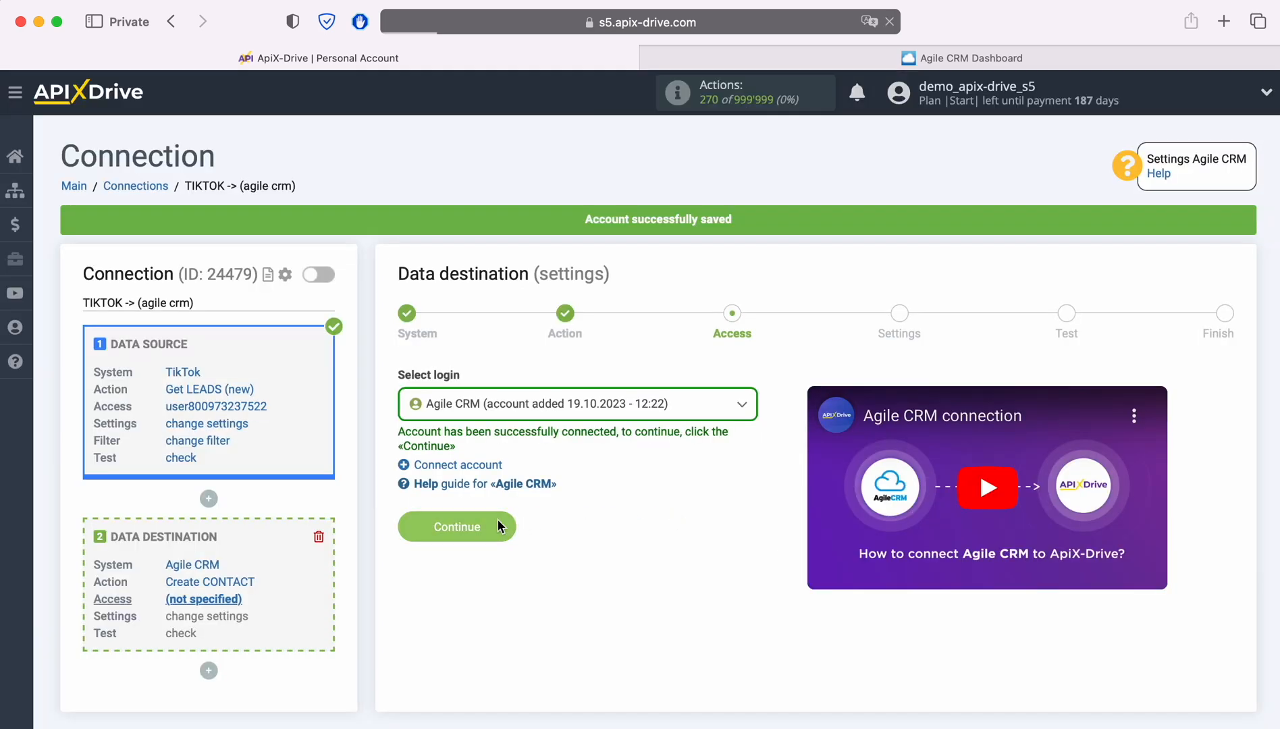
pyautogui.click(498, 518)
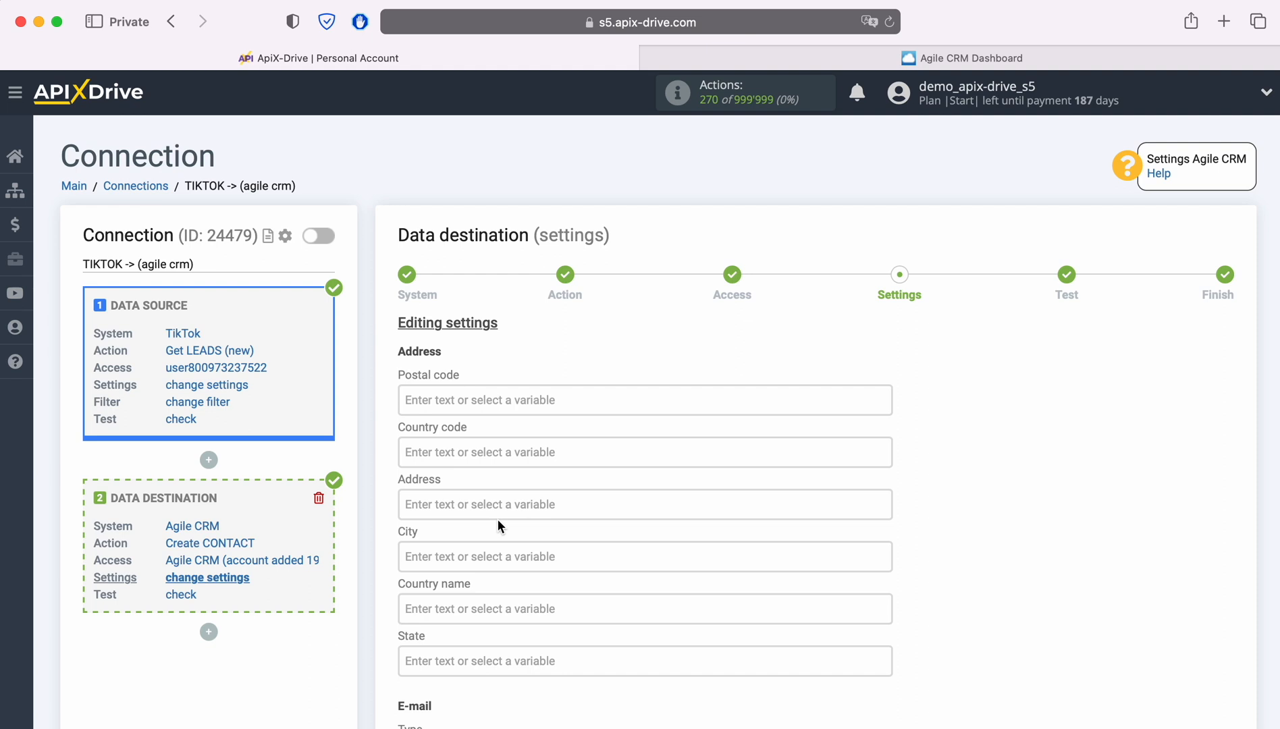
# Map the lead's email and first_name to the contact's e-mail and first name
pyautogui.scroll(-5, 497, 518)
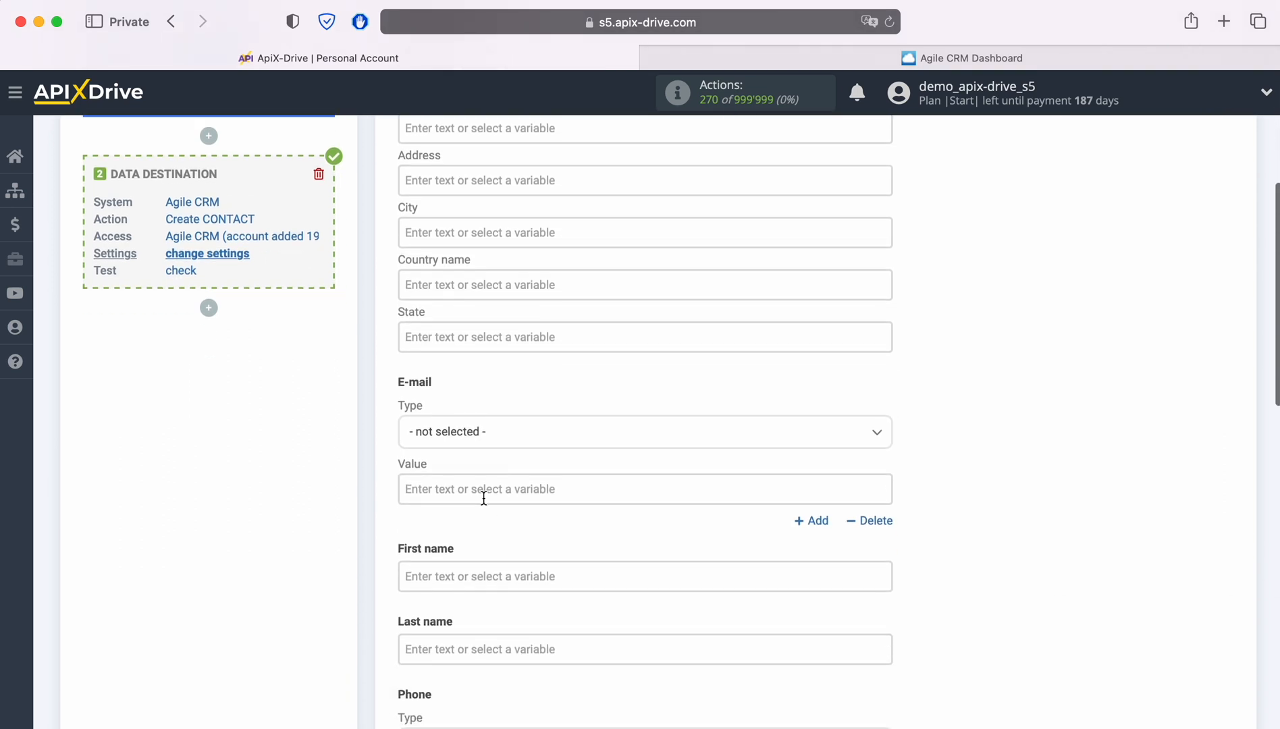
pyautogui.click(483, 489)
pyautogui.scroll(-3, 750, 465)
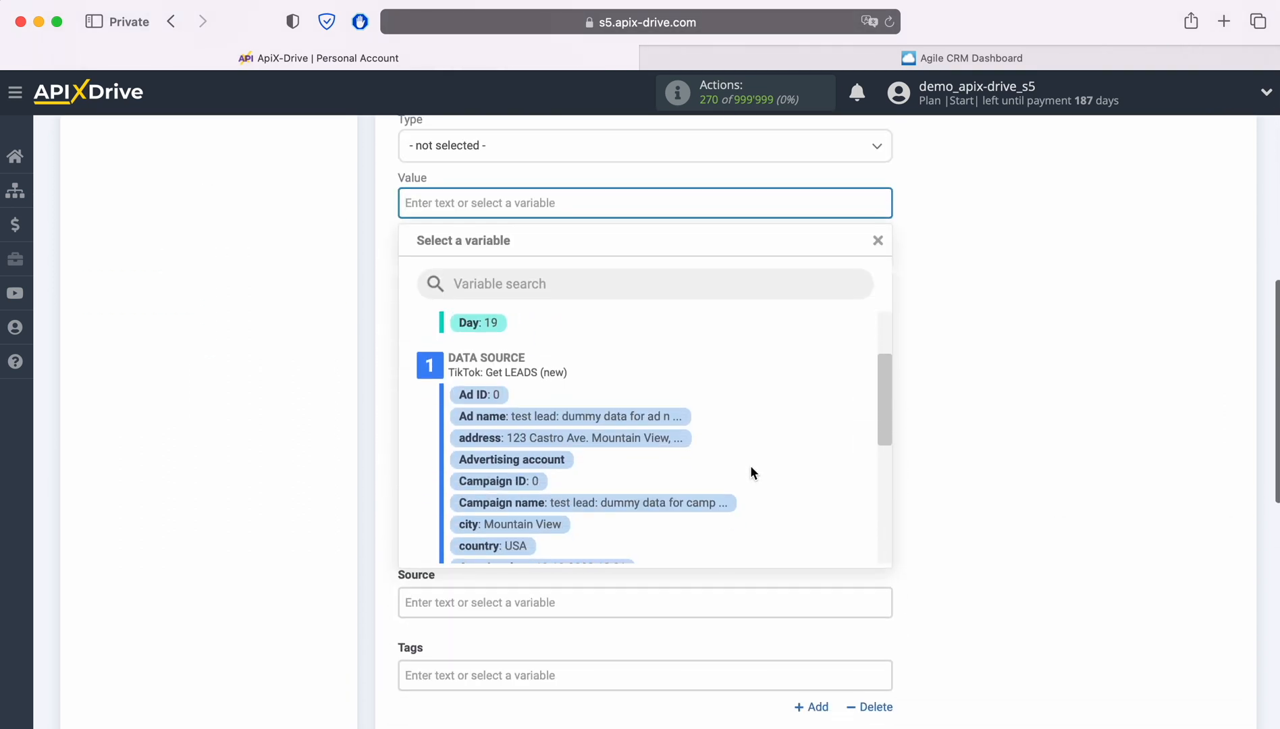
pyautogui.scroll(-3, 750, 465)
pyautogui.click(597, 506)
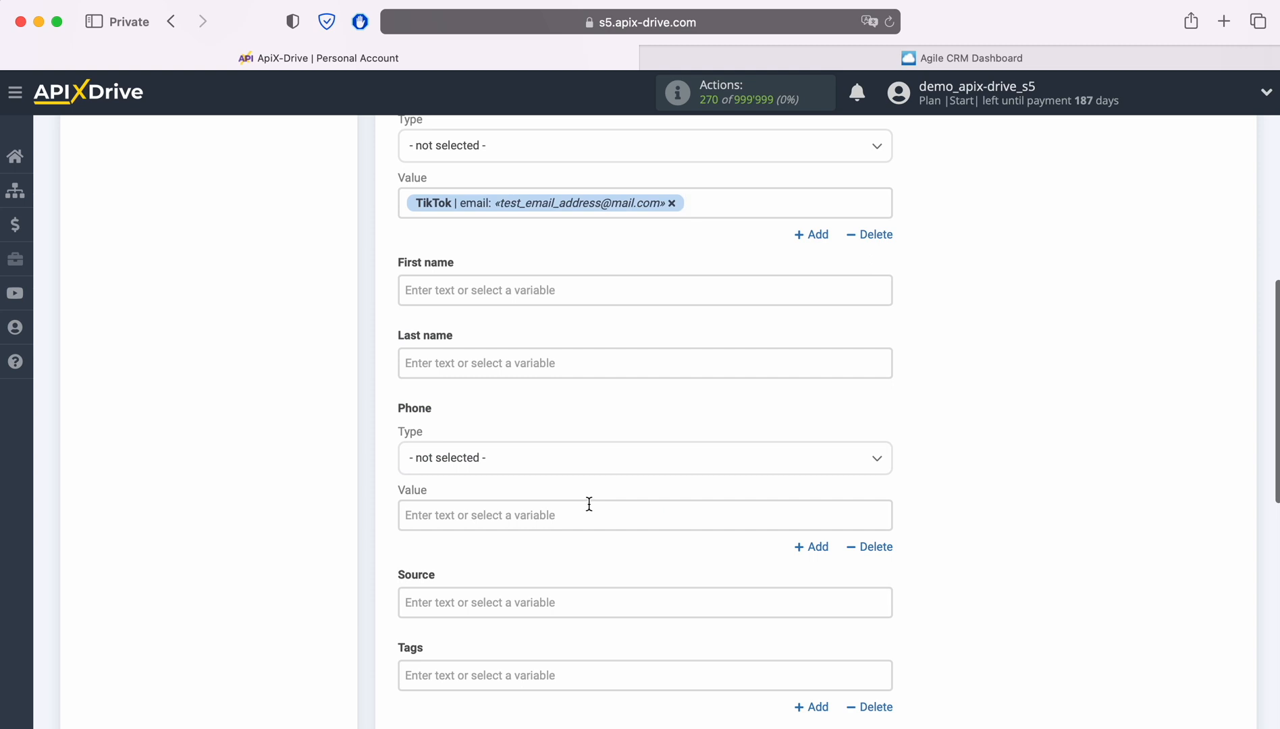
pyautogui.click(532, 290)
pyautogui.scroll(-3, 801, 410)
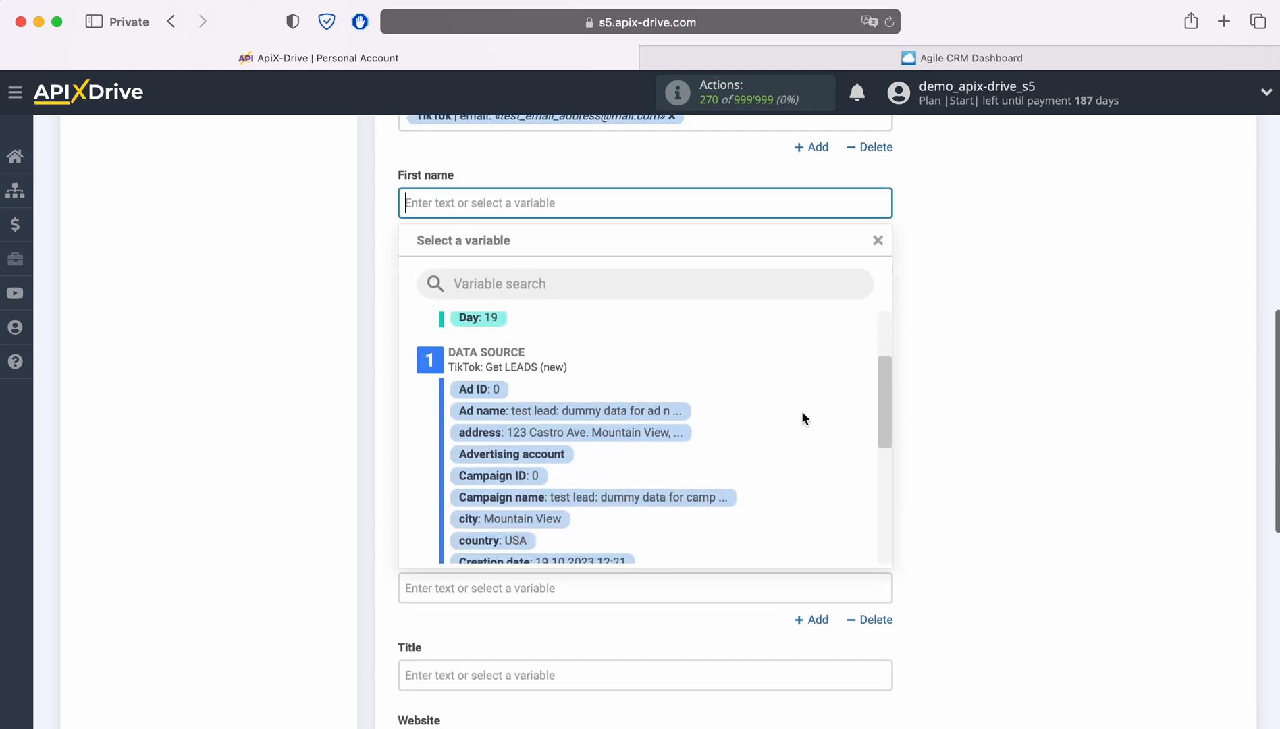
pyautogui.scroll(-5, 801, 410)
pyautogui.click(509, 462)
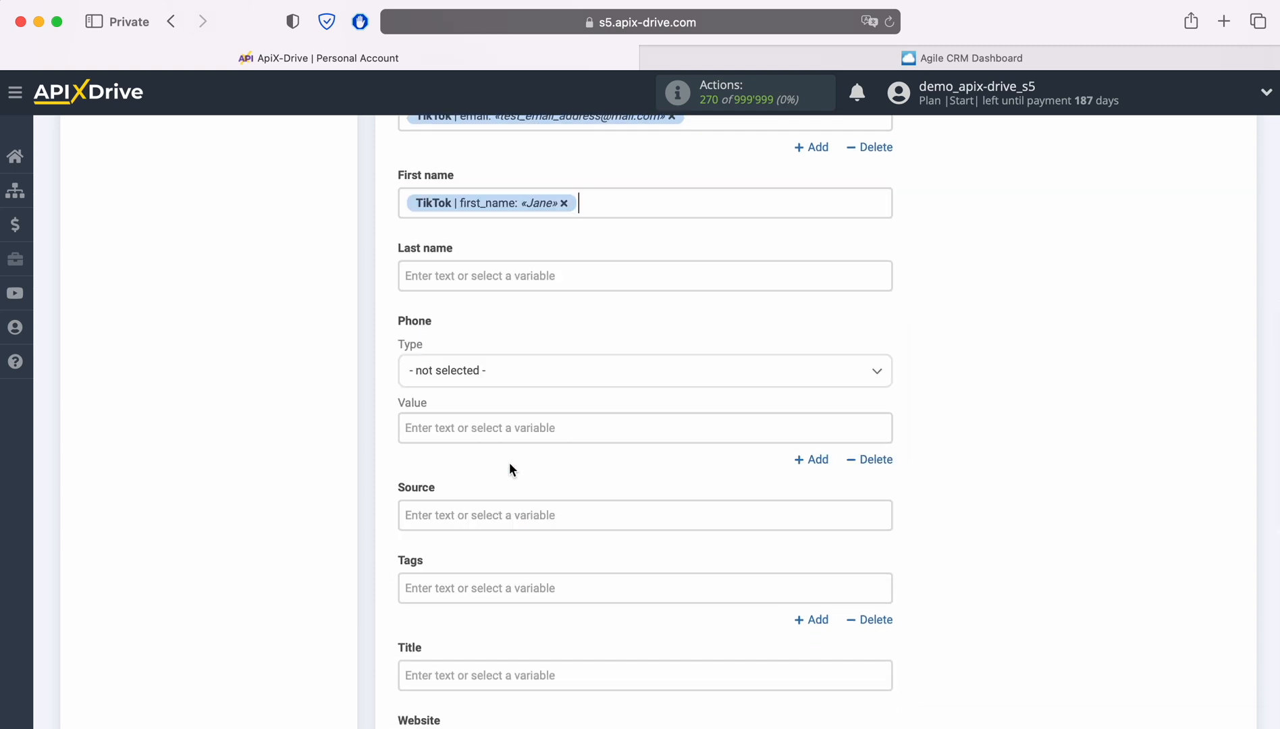
# Map the lead's last_name and phone_number to the contact's last name and phone
pyautogui.click(511, 277)
pyautogui.scroll(-3, 791, 415)
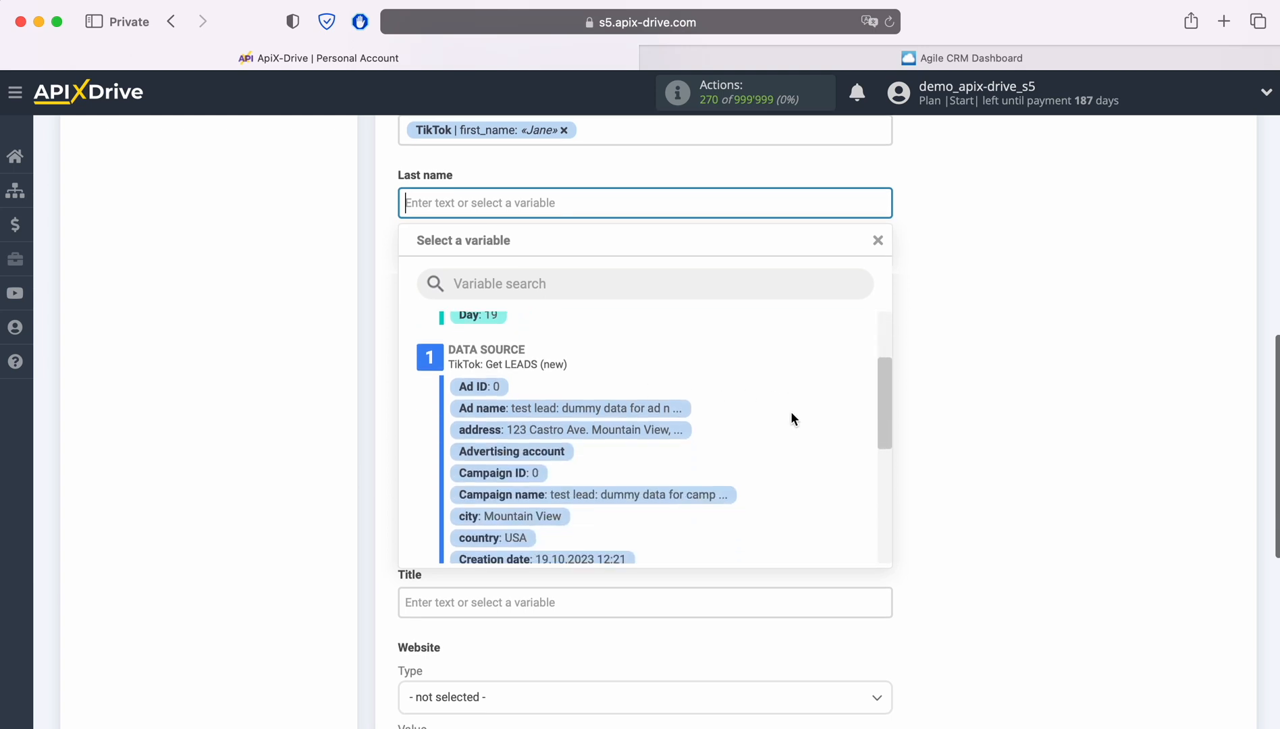
pyautogui.scroll(-5, 792, 418)
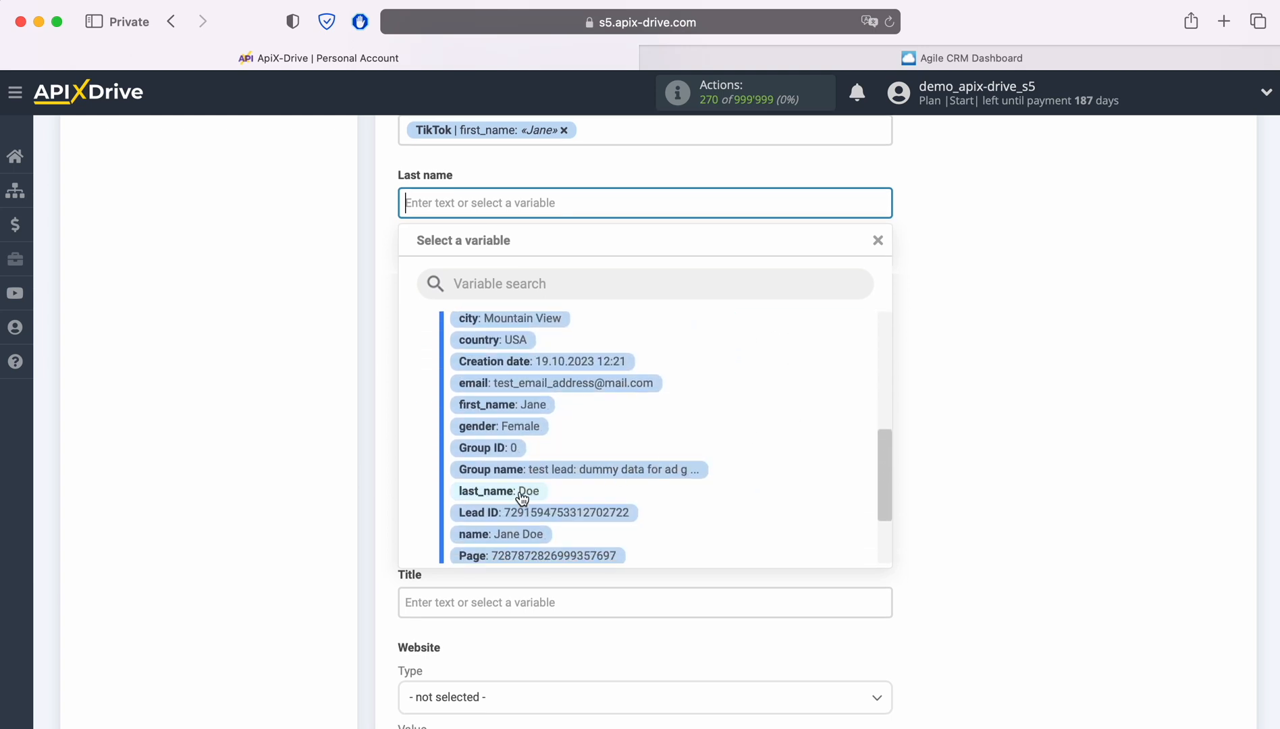
pyautogui.click(522, 493)
pyautogui.click(498, 358)
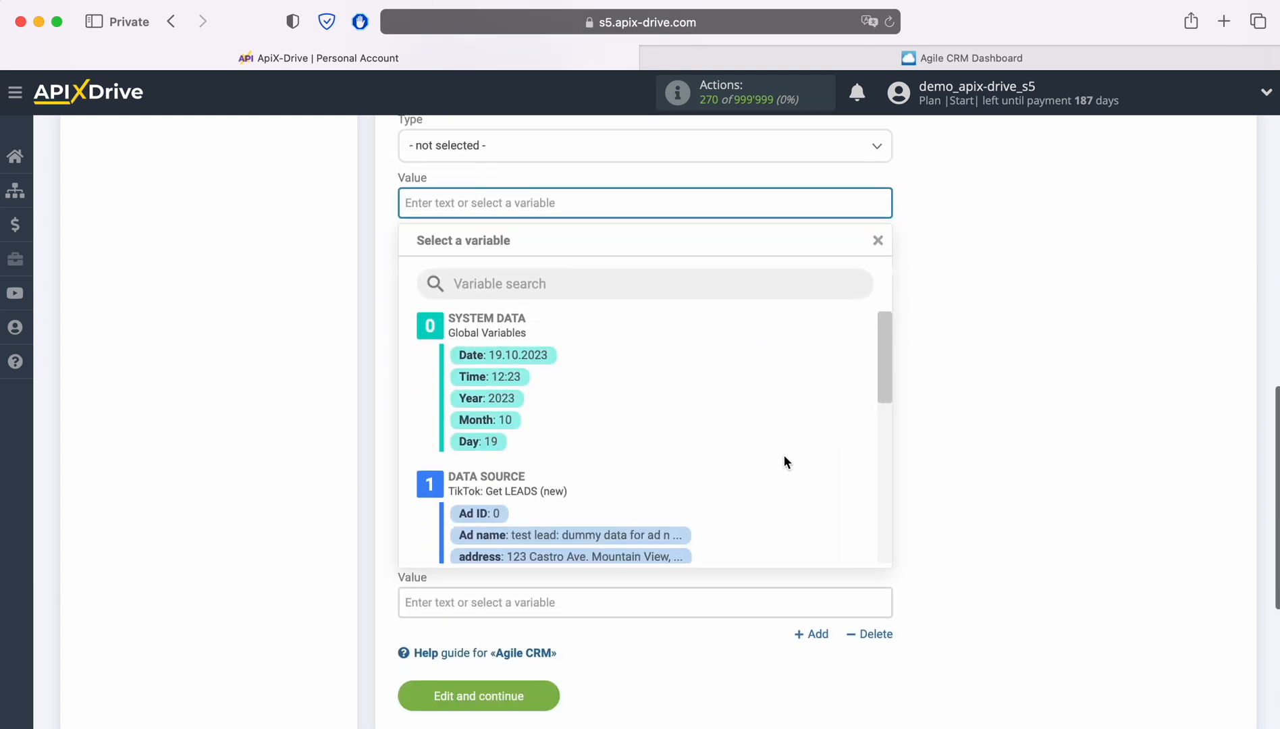
pyautogui.scroll(-6, 784, 455)
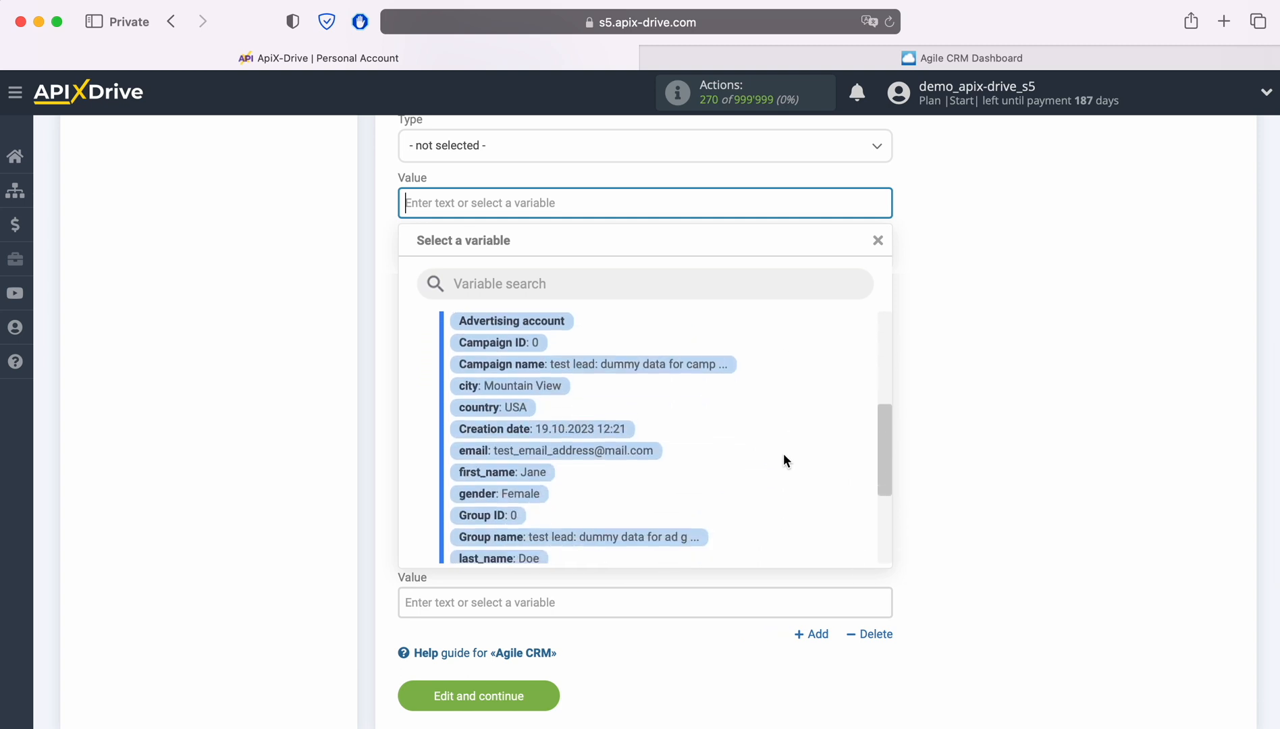
pyautogui.scroll(-5, 783, 453)
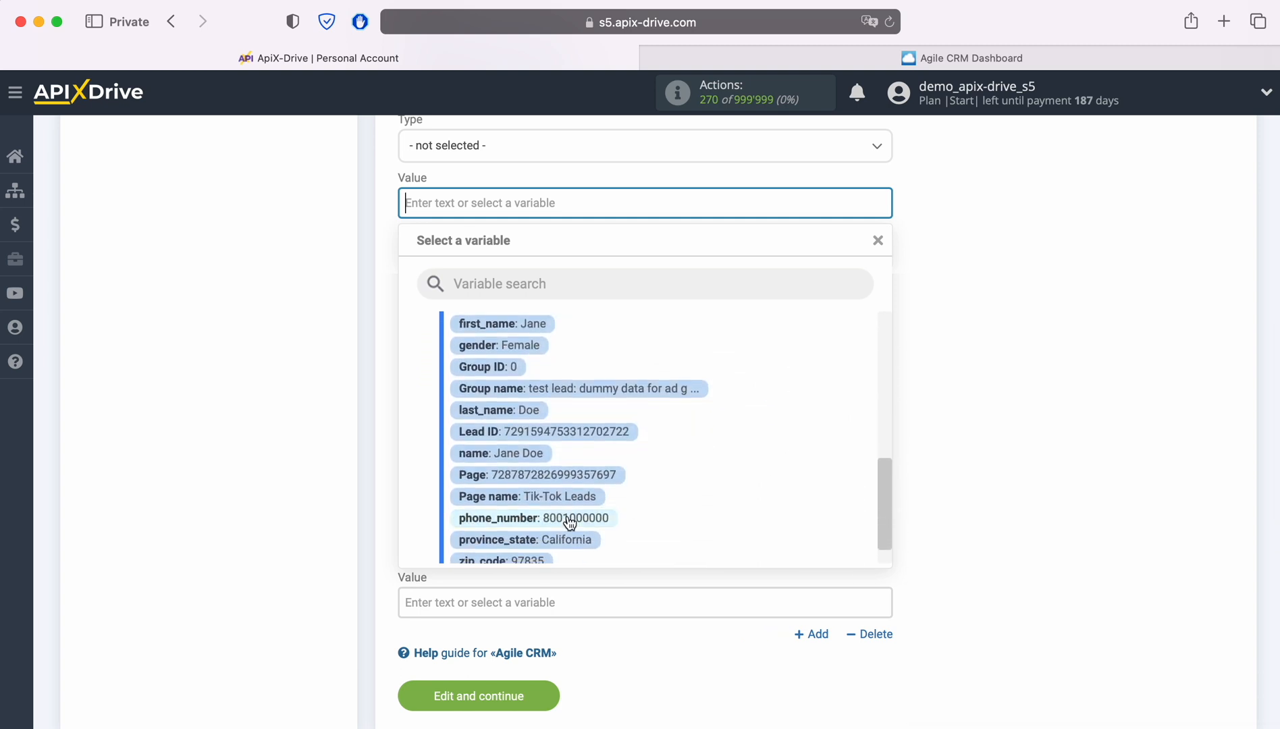
pyautogui.click(569, 520)
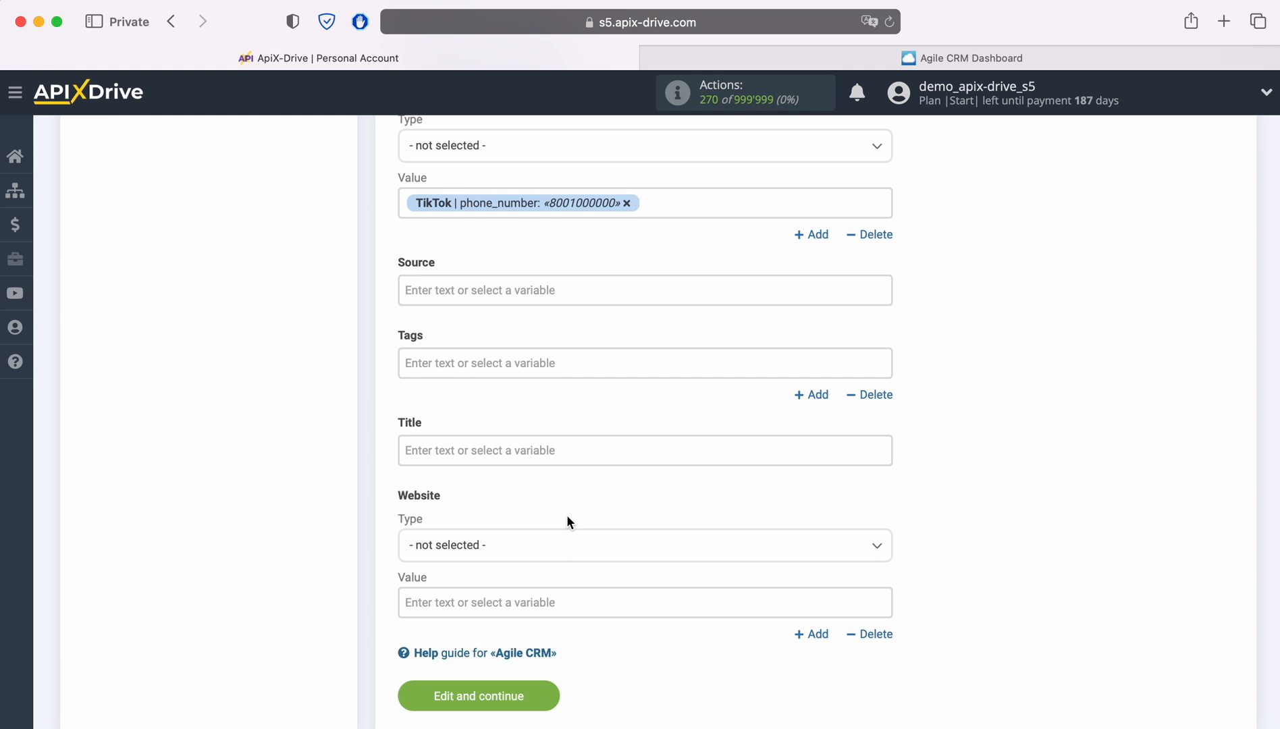
# Set the Title to 'New Lead from Tik-Tok' plus first_name and last_name, then save
pyautogui.click(513, 459)
pyautogui.write('New')
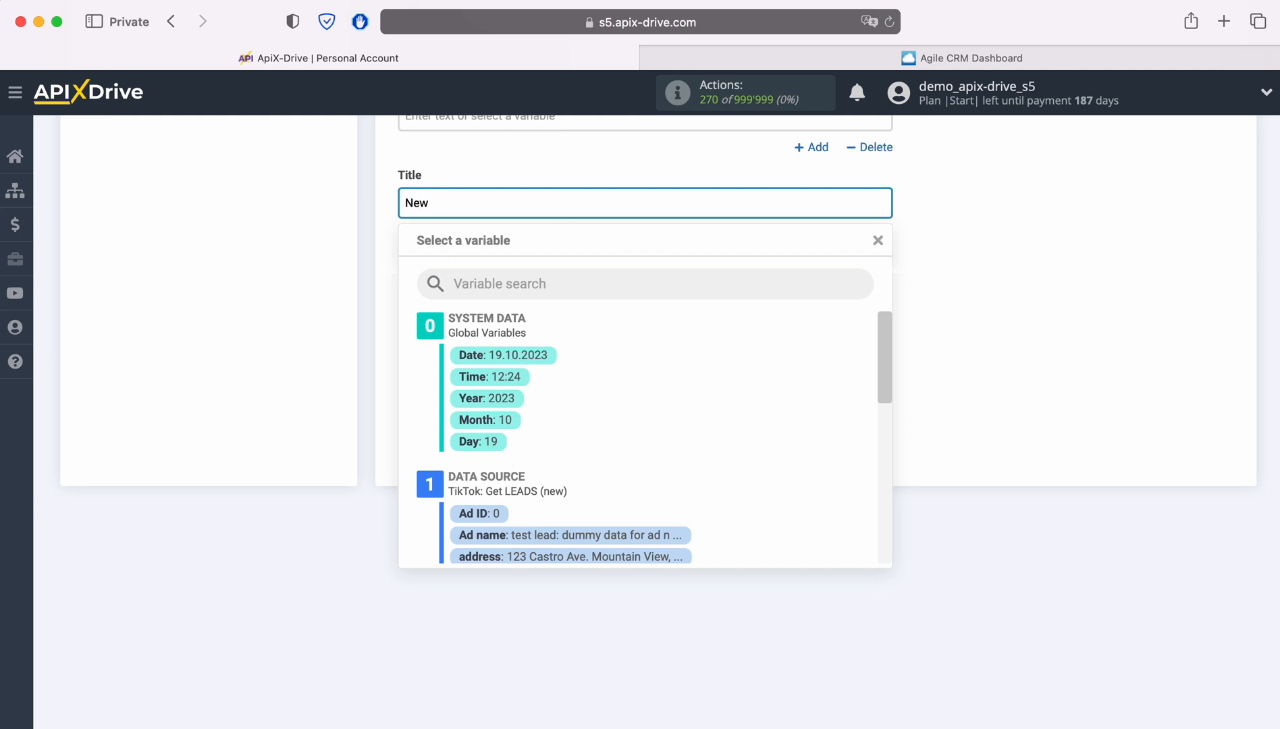
pyautogui.write(' Lead from Tik-Tok')
pyautogui.scroll(-3, 723, 503)
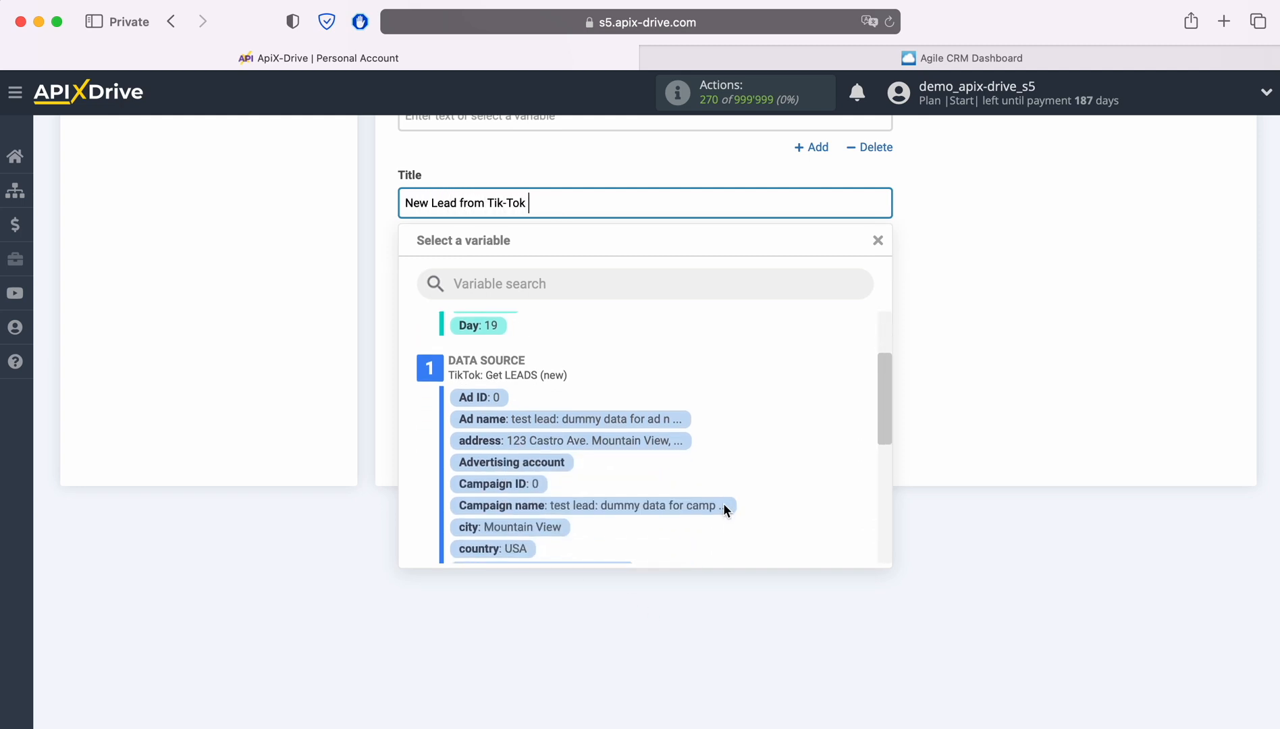
pyautogui.scroll(-3, 723, 503)
pyautogui.click(532, 487)
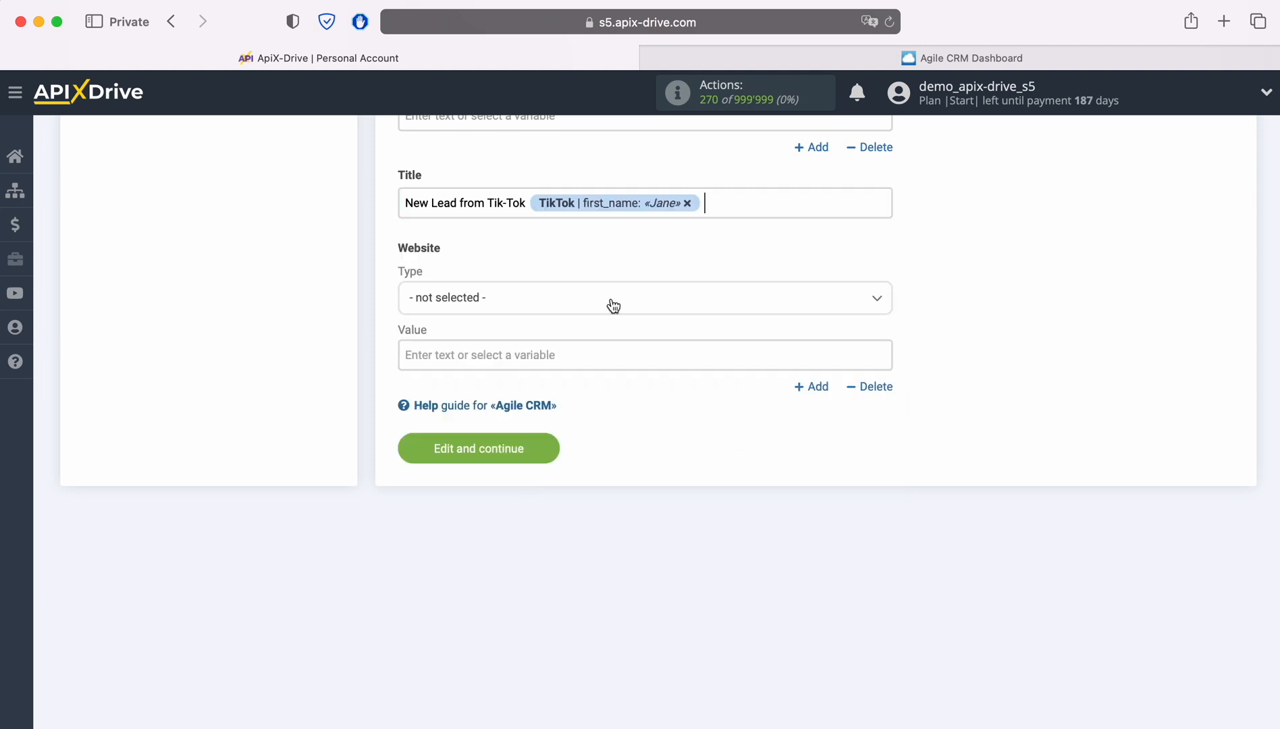
pyautogui.click(746, 199)
pyautogui.scroll(-2, 680, 439)
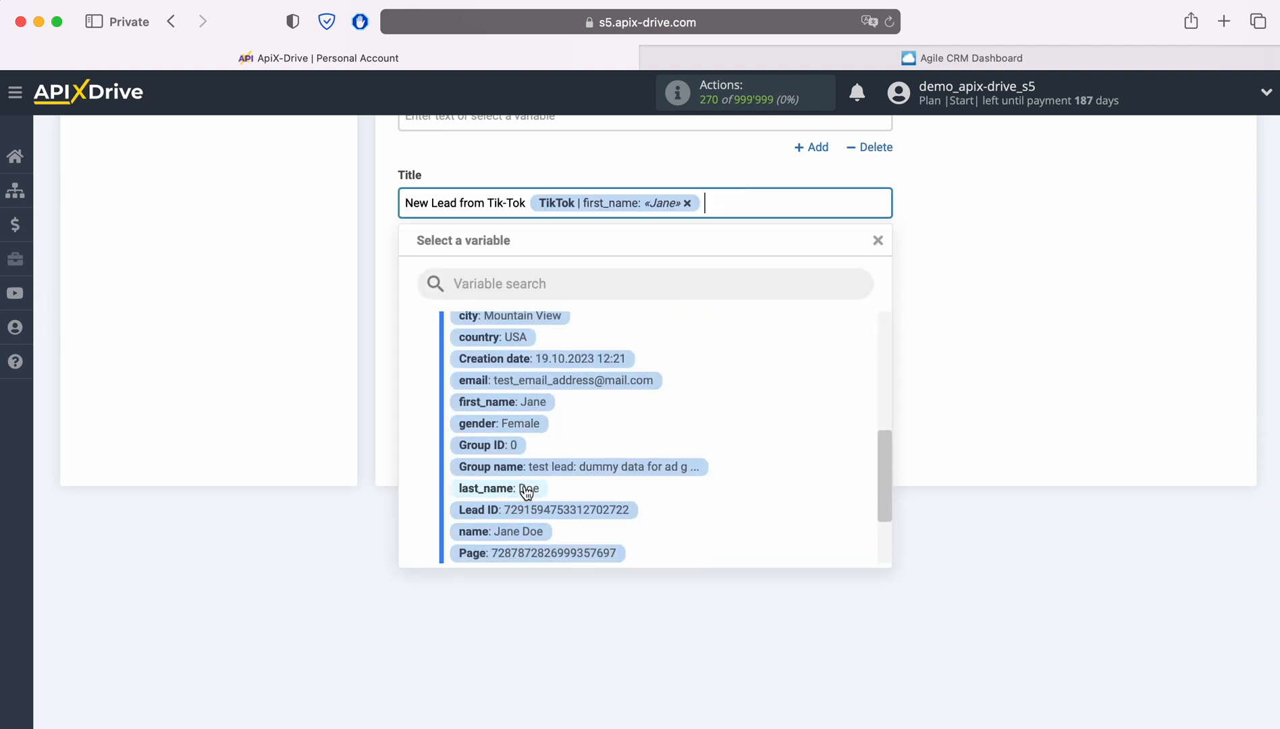
pyautogui.click(526, 489)
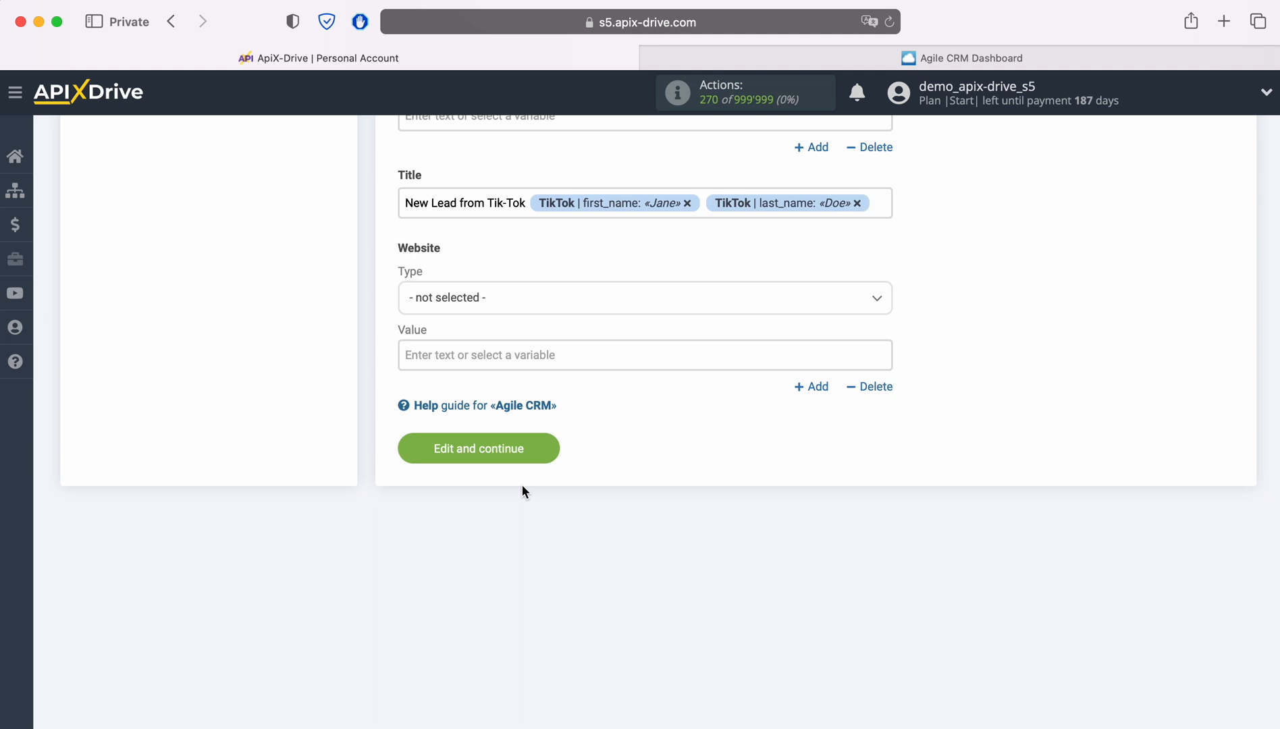
pyautogui.click(550, 449)
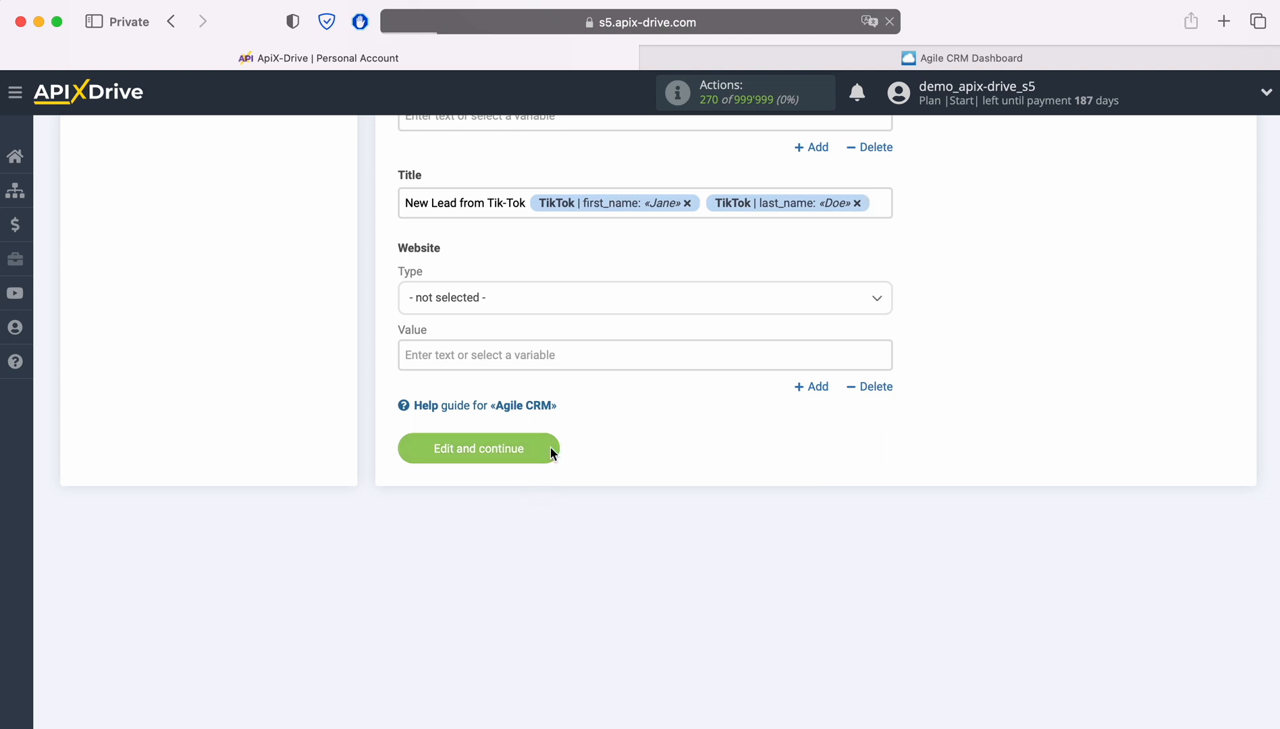
# Send the test TikTok lead to Agile CRM and open the new 'New Lead From Tik-Tok' contact
pyautogui.scroll(-1, 1098, 470)
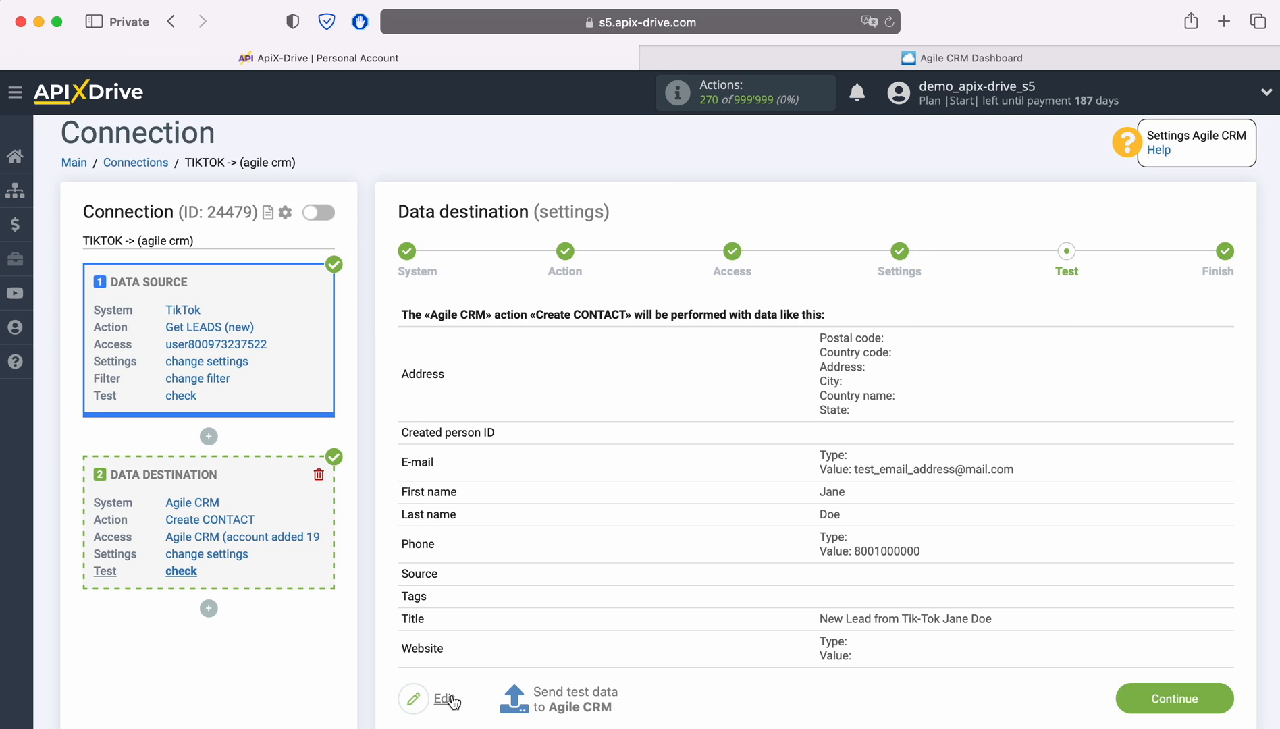
pyautogui.click(572, 697)
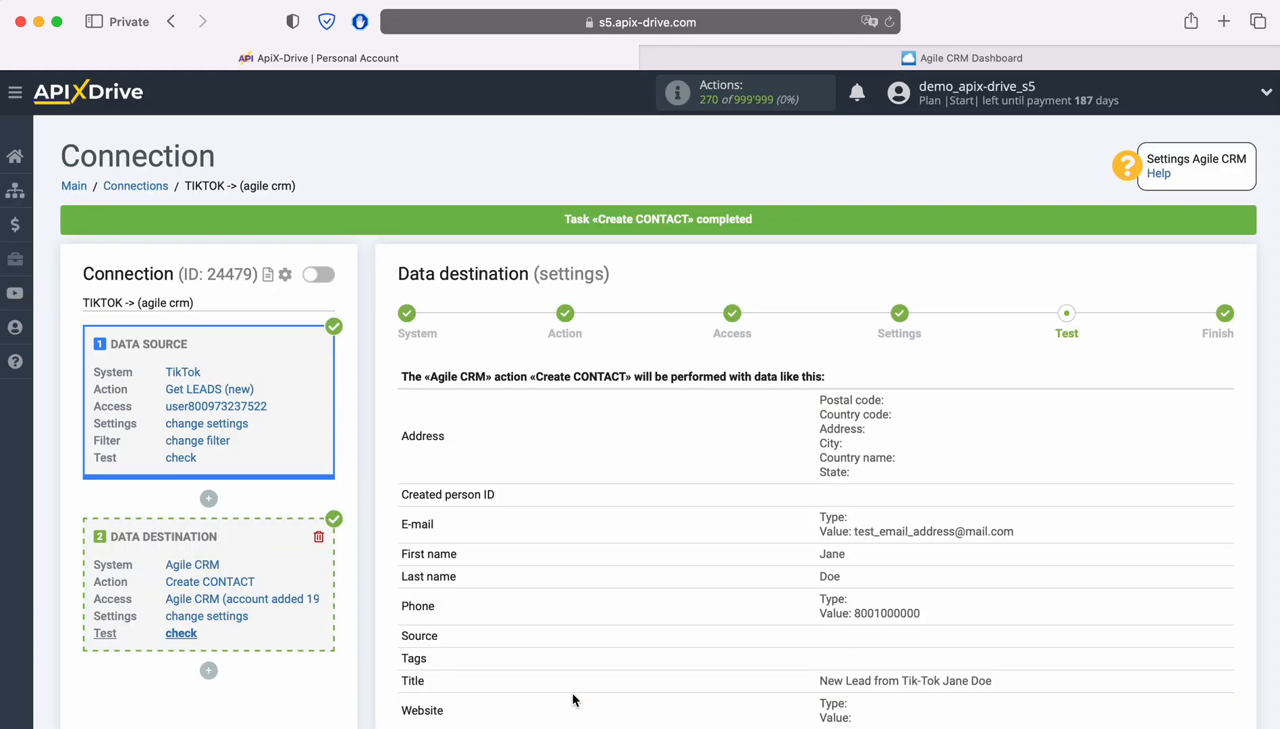
pyautogui.click(667, 57)
pyautogui.click(203, 281)
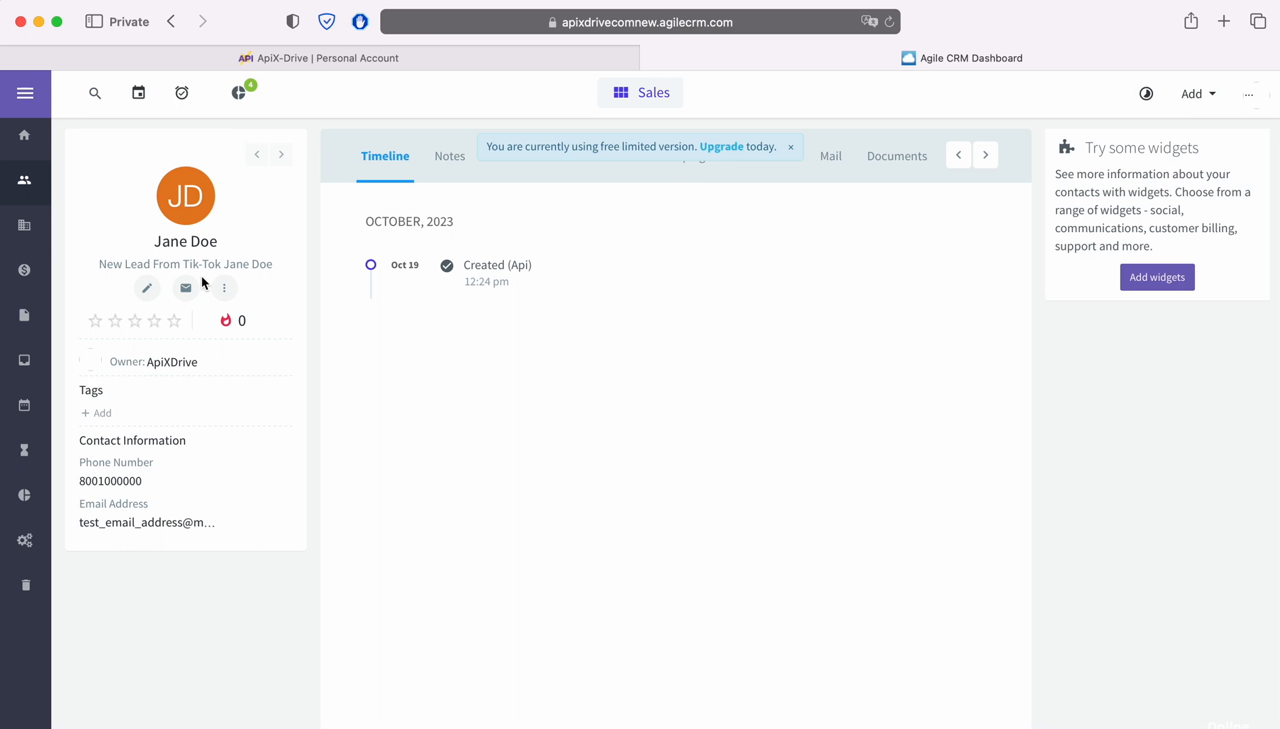
# Go back to the ApiX-Drive test step listing the contact data sent to Agile CRM
pyautogui.click(315, 59)
pyautogui.scroll(-3, 1097, 515)
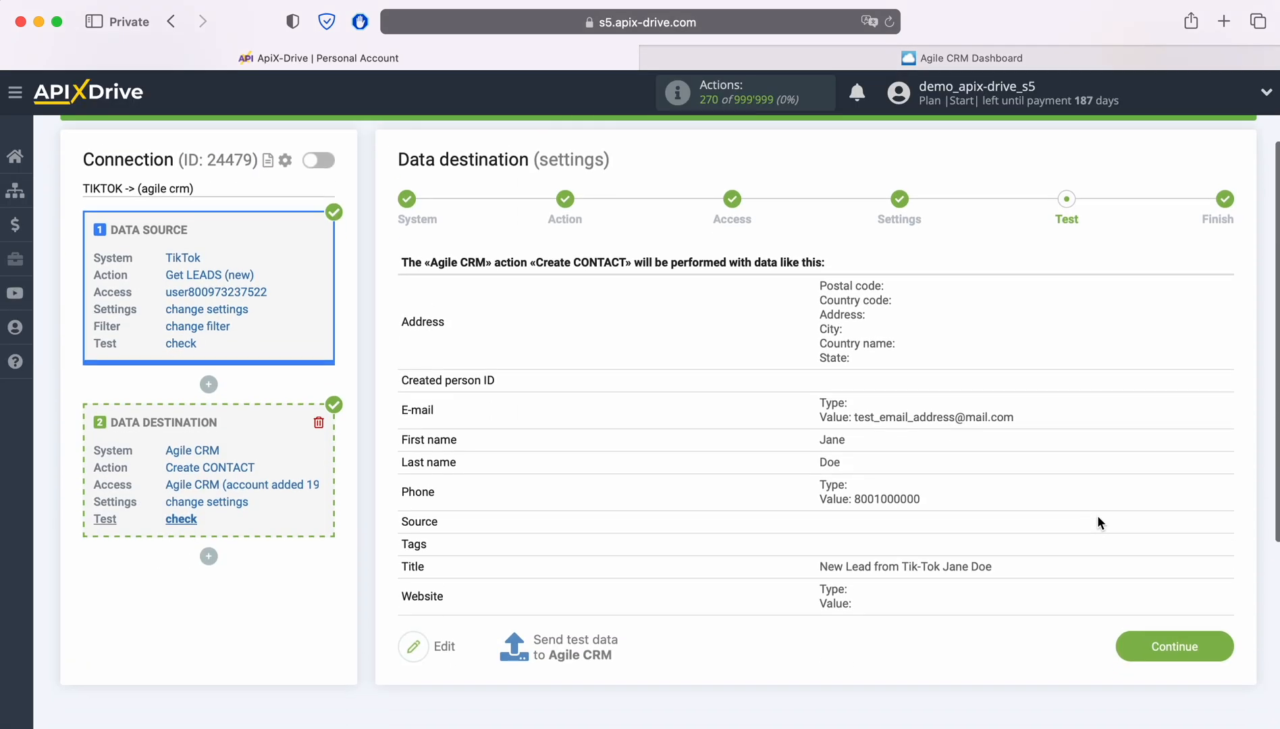
# Enable auto-update for the TIKTOK -> (agile crm) connection with a 5-minute update interval
pyautogui.click(1217, 586)
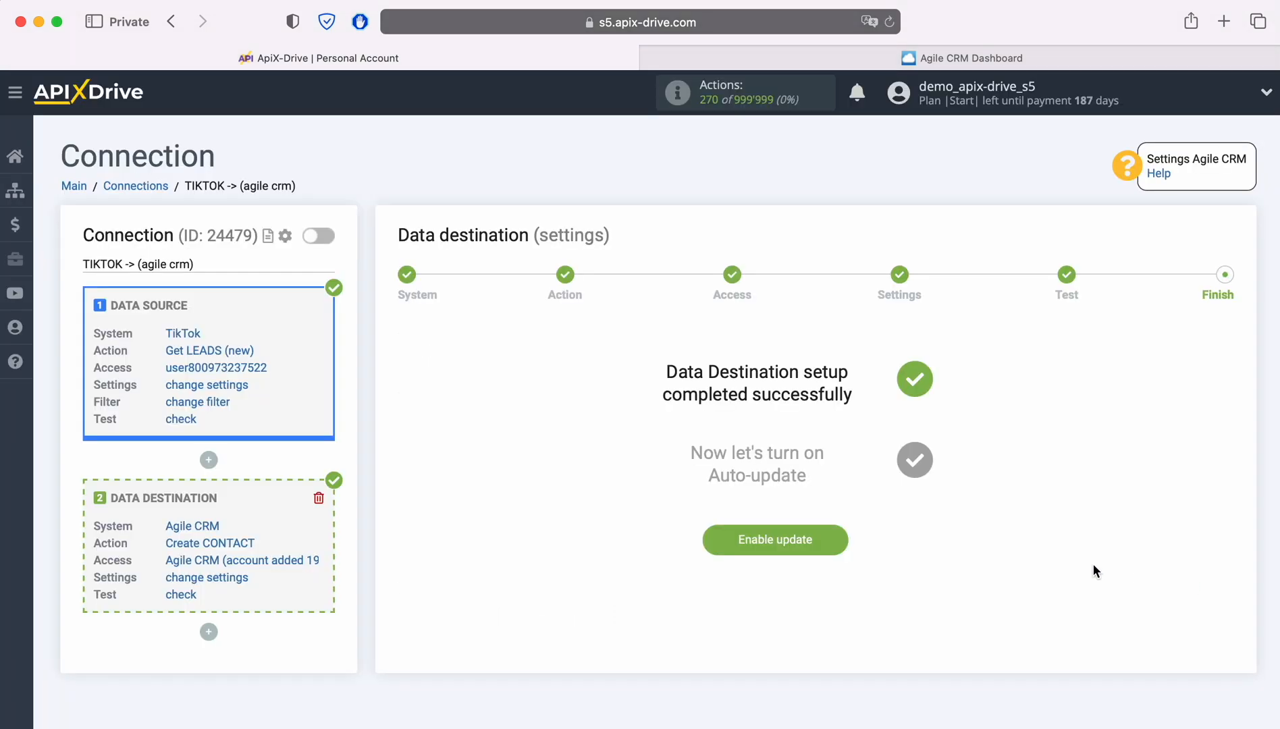
pyautogui.click(839, 538)
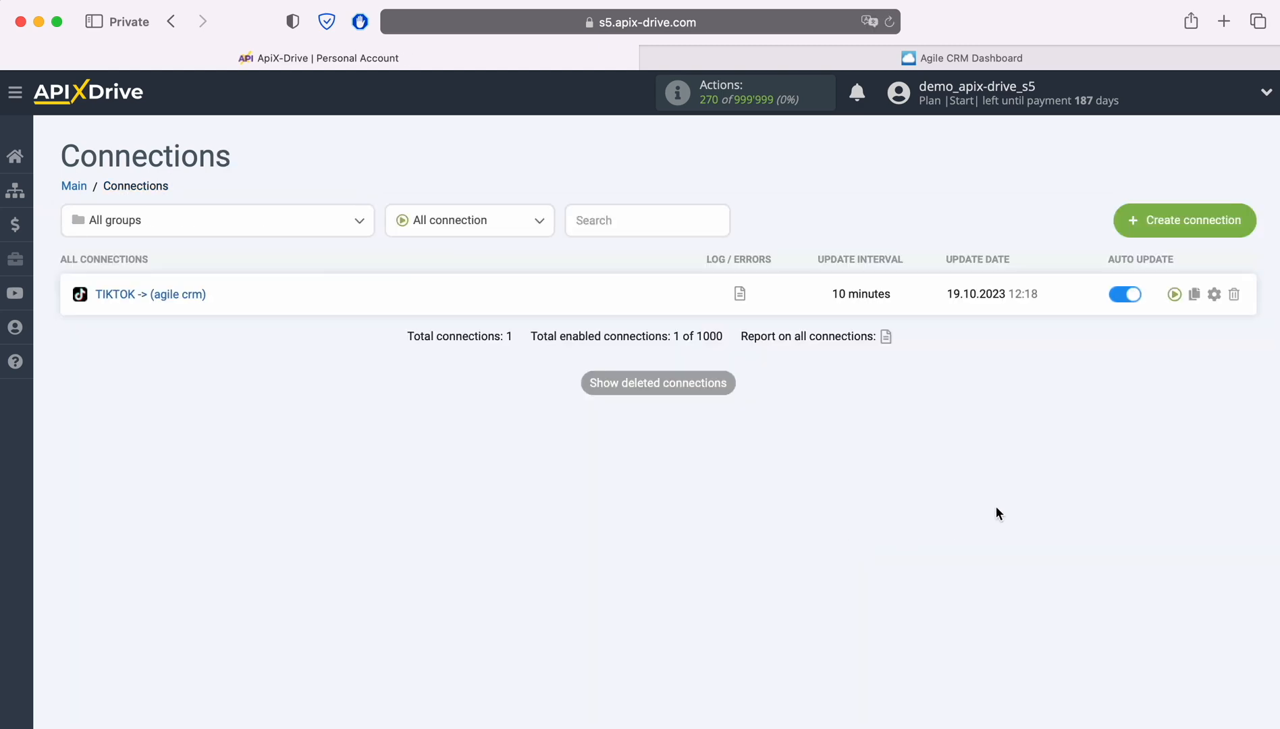
pyautogui.click(1216, 295)
pyautogui.click(703, 417)
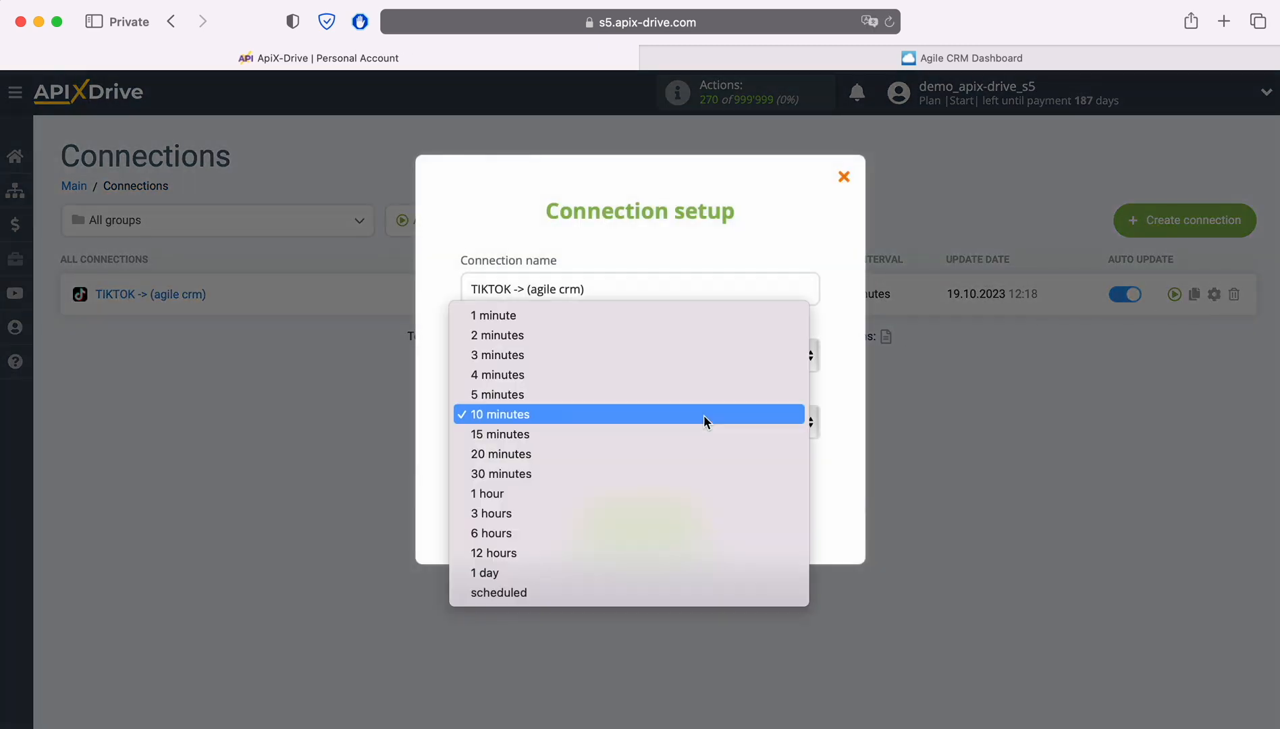
pyautogui.click(667, 395)
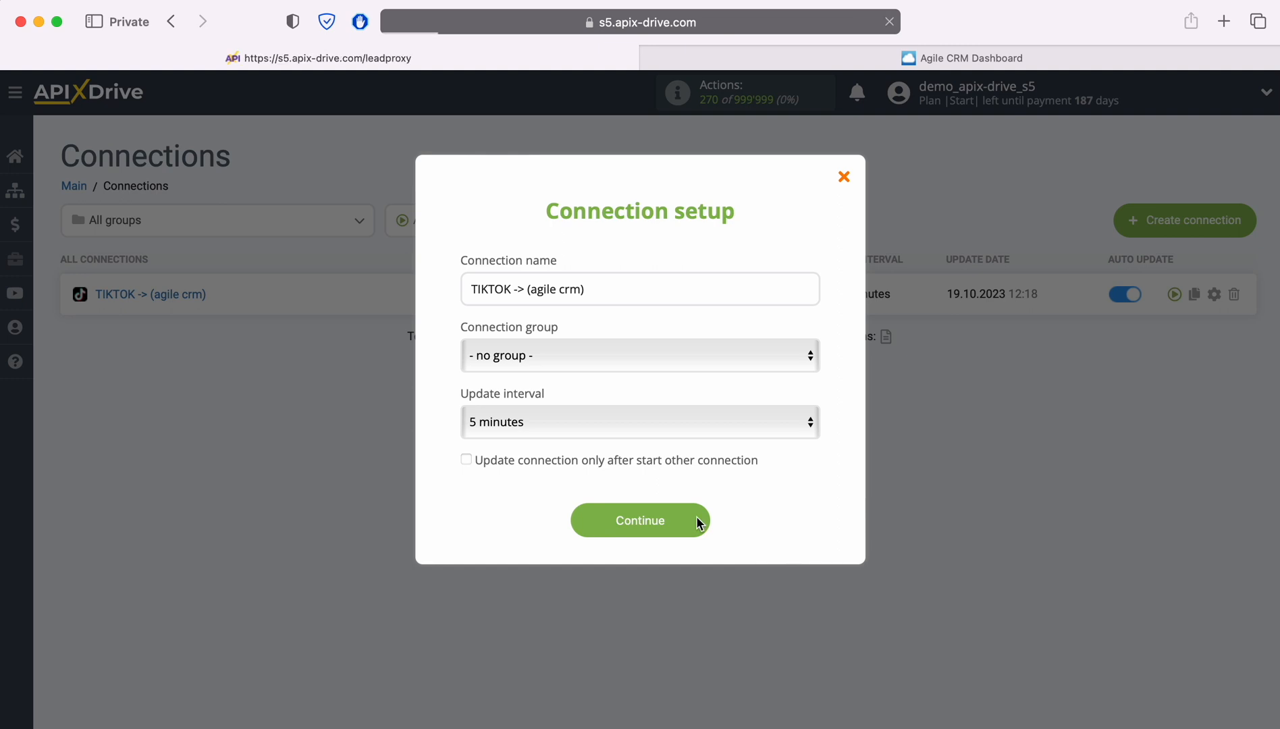
pyautogui.click(696, 517)
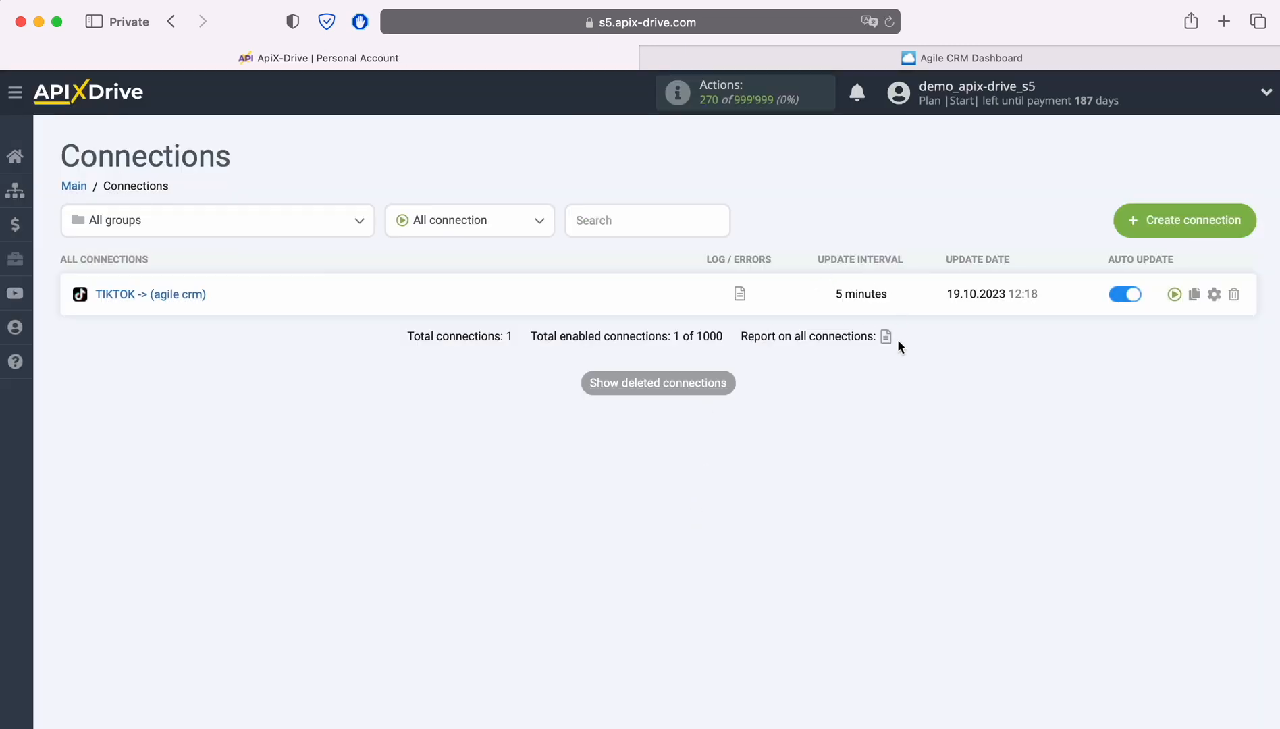